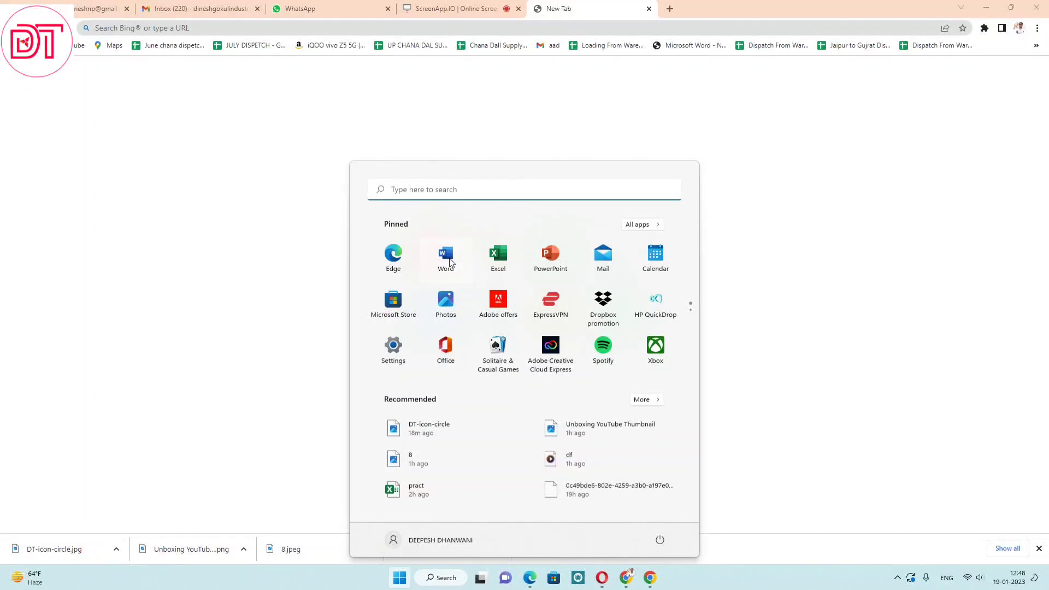
Step: Launch Word with a new blank document and bring up the Insert Shapes gallery
click(447, 256)
click(159, 110)
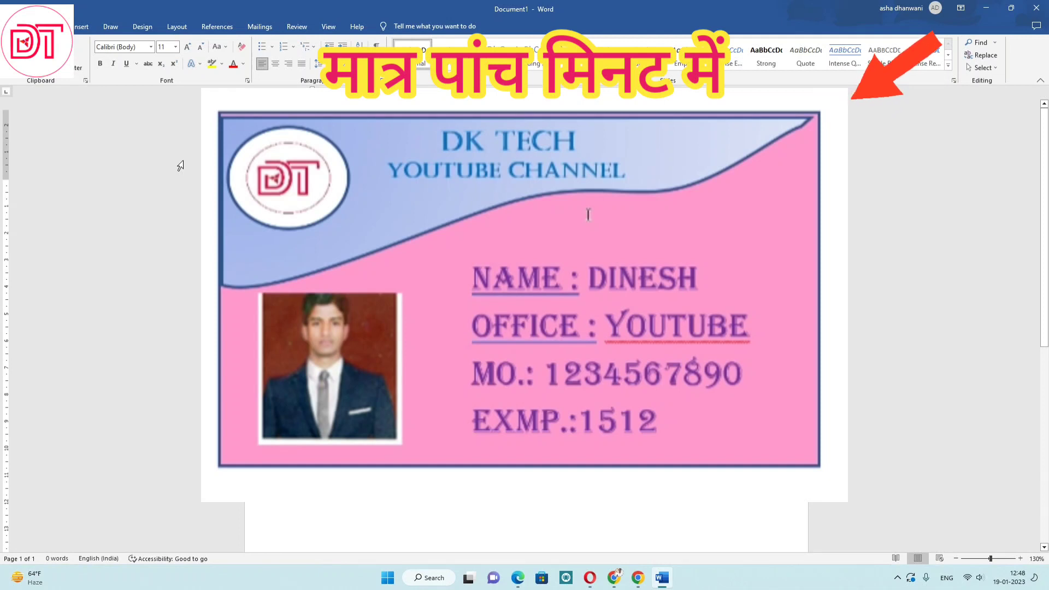
click(83, 26)
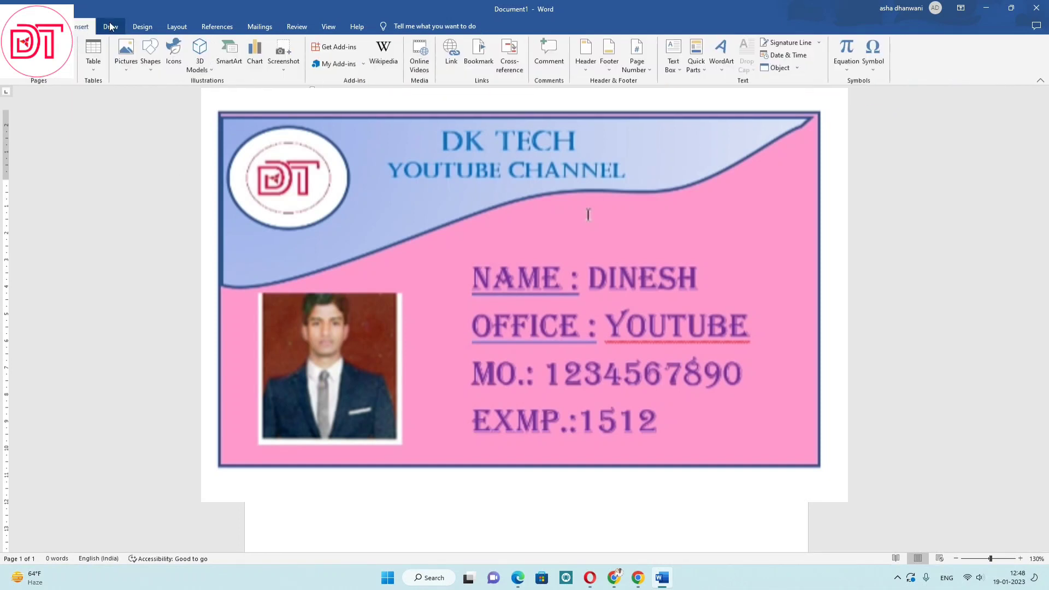
click(150, 55)
Step: Draw a rectangle and size it to 5.38 cm high by 8.23 cm wide
click(179, 93)
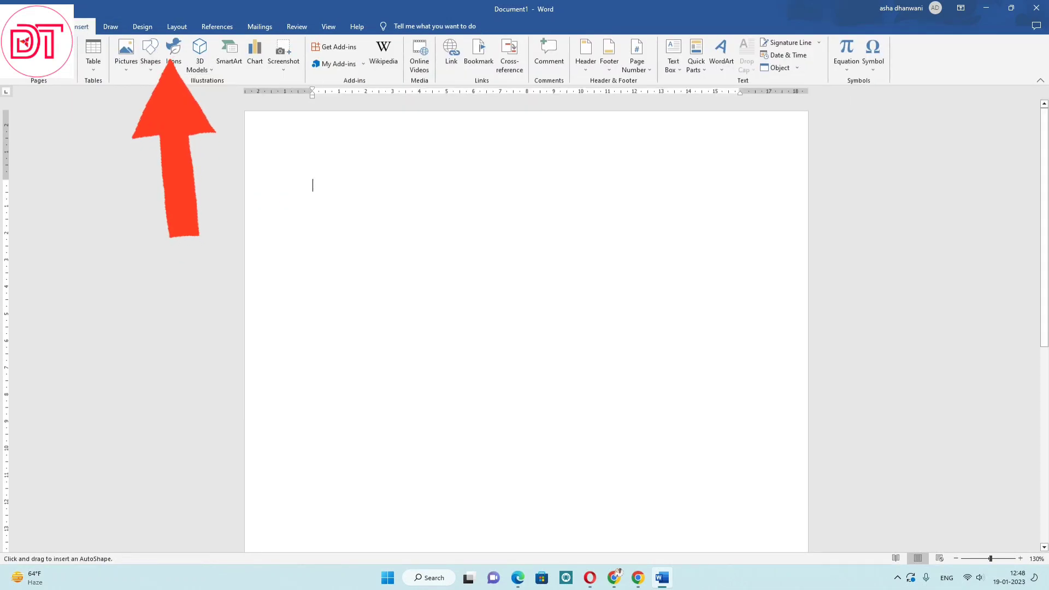
drag(327, 168, 545, 280)
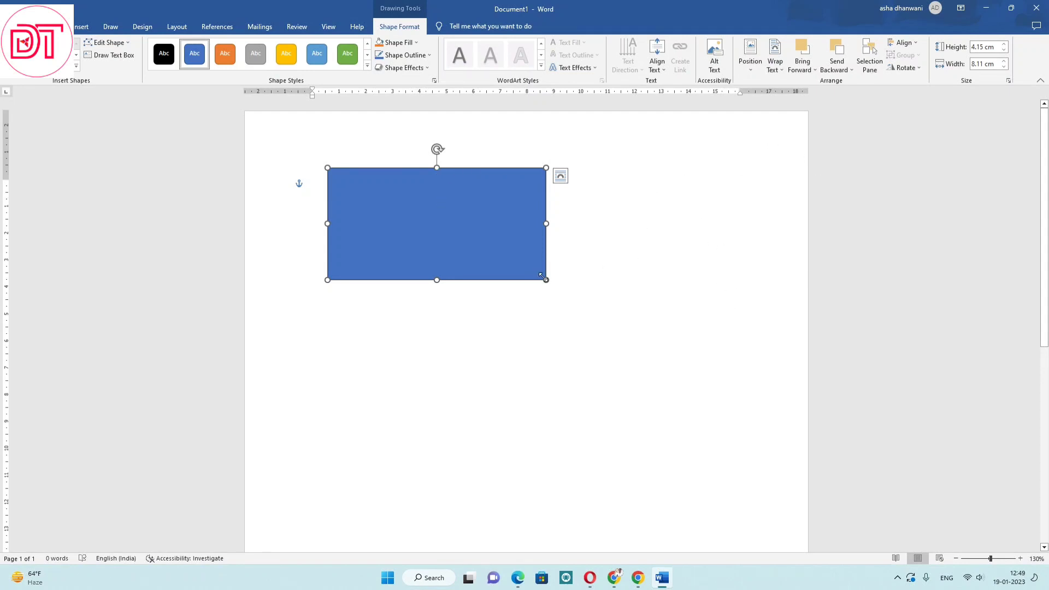
drag(545, 279, 470, 375)
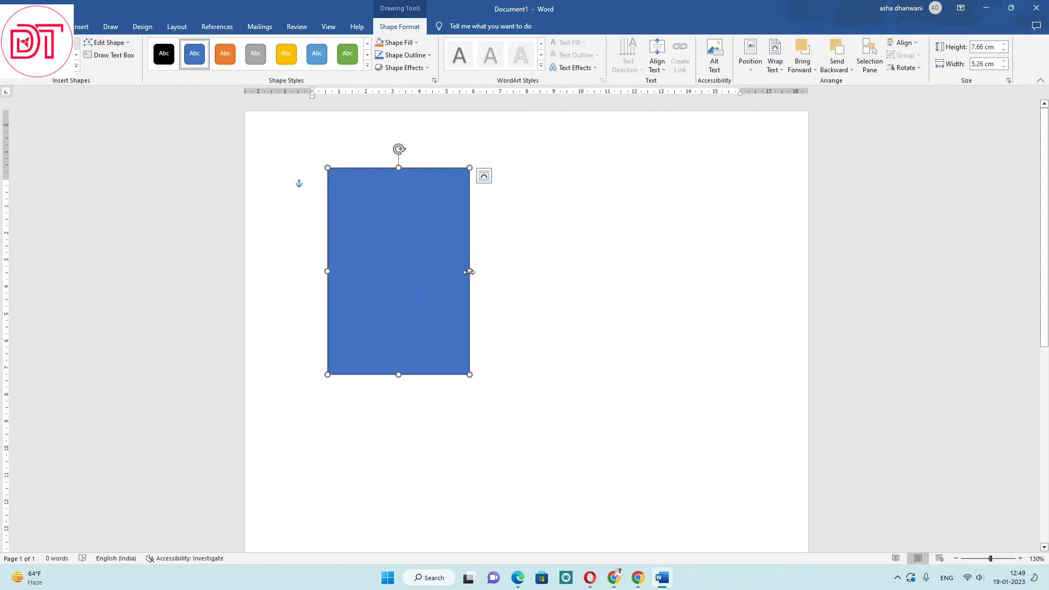
drag(471, 272, 558, 273)
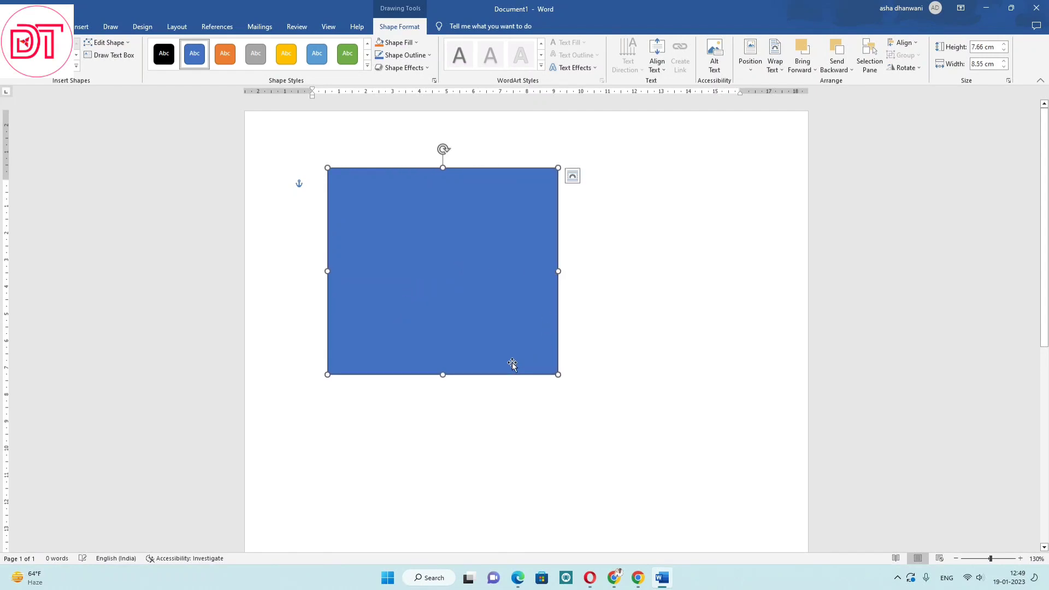
click(983, 47)
text(2)
click(988, 65)
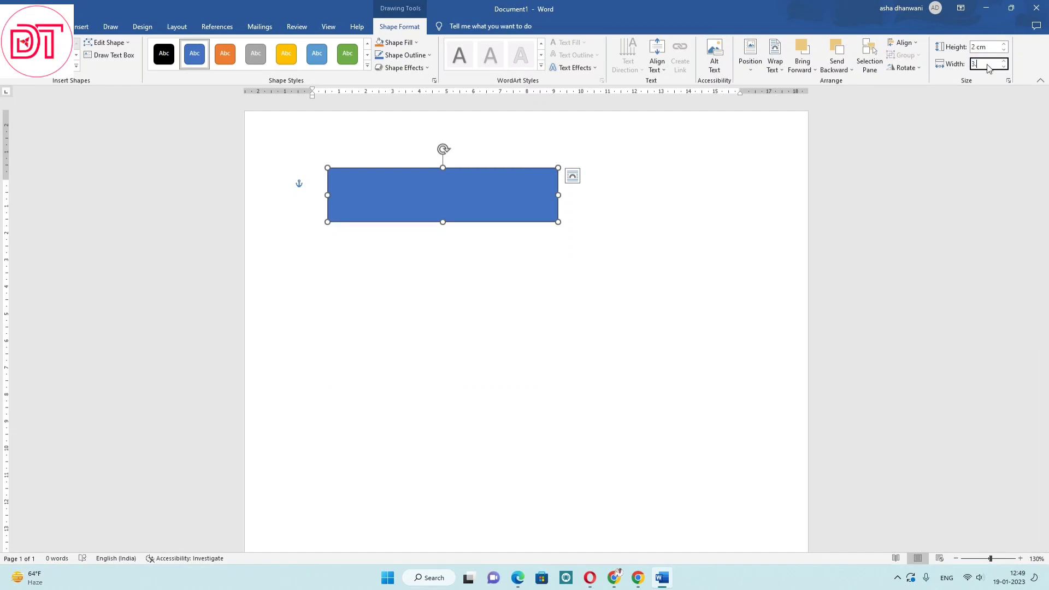
mouse_move(490, 330)
mouse_down()
mouse_move(514, 345)
mouse_move(549, 313)
mouse_up()
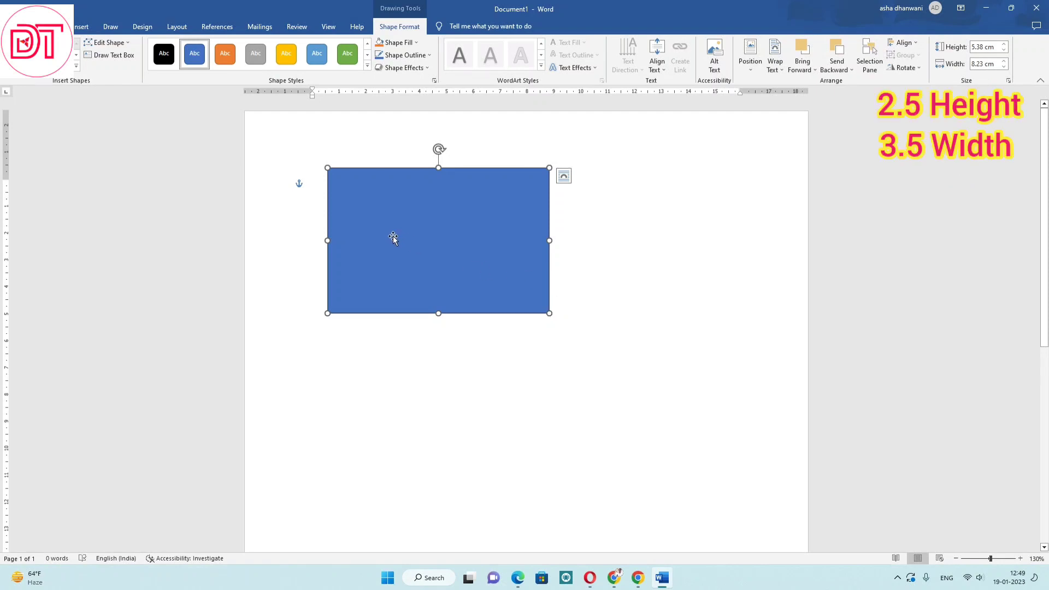
Step: Replace the rectangle's solid blue fill with the Parchment texture
click(399, 42)
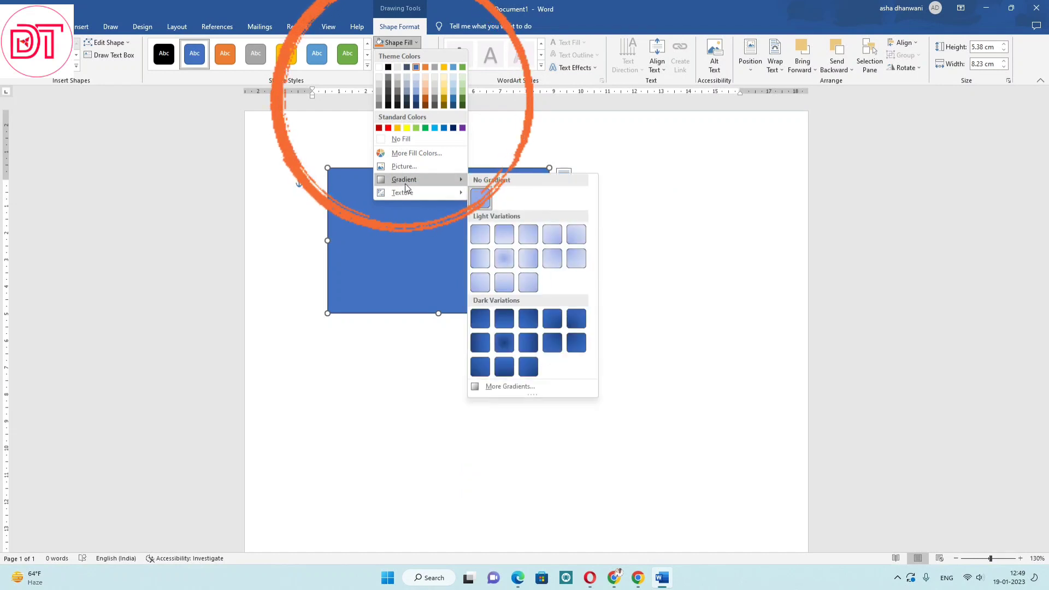
mouse_move(402, 192)
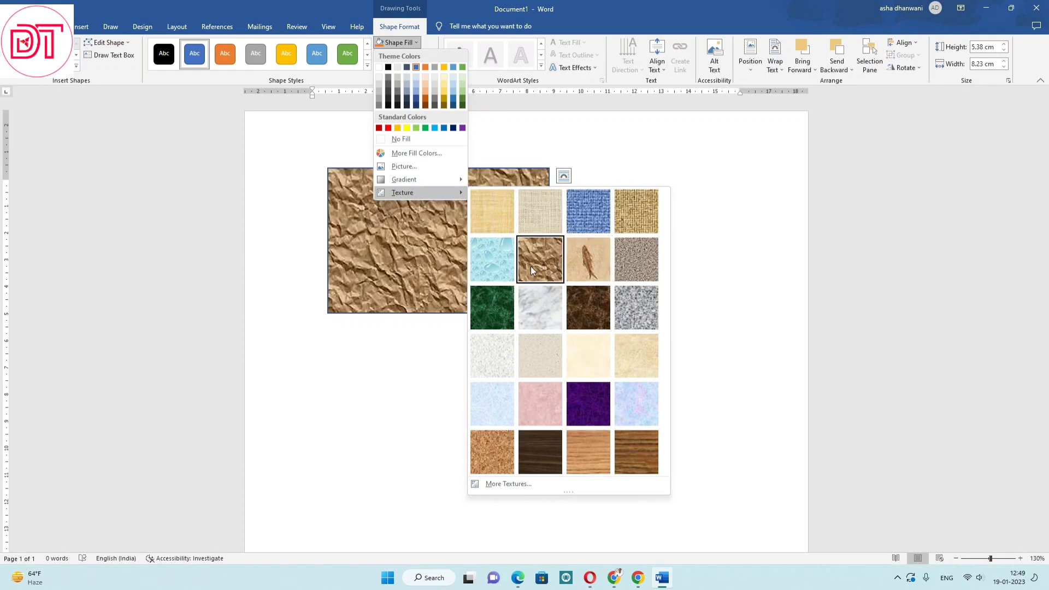
click(578, 347)
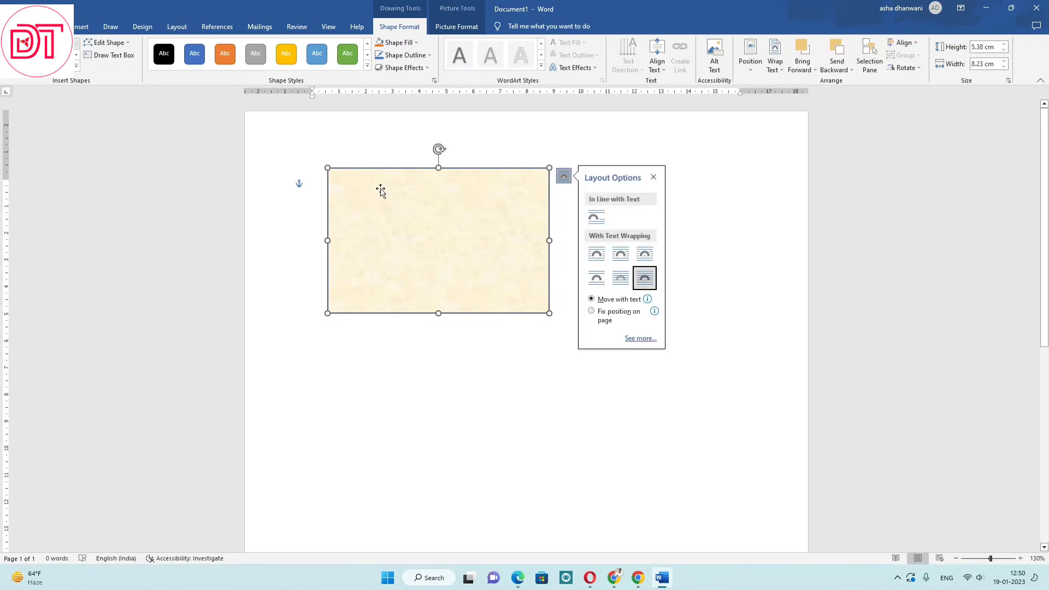
Step: Duplicate the rectangle with Ctrl+D, align the copy, and shrink it to a 1.75 cm top strip
key(ctrl+d)
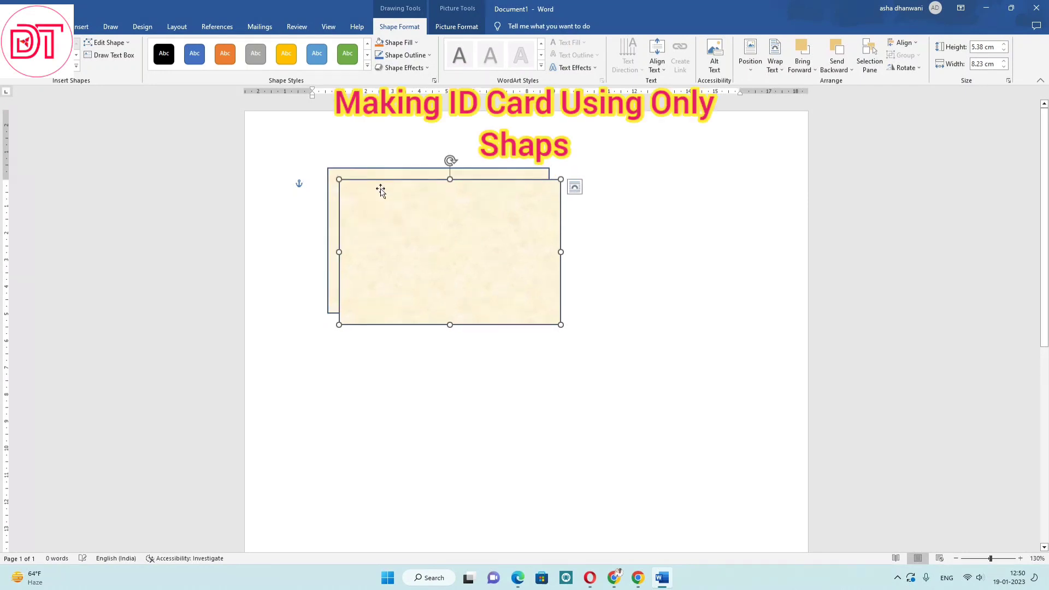
drag(403, 199, 401, 204)
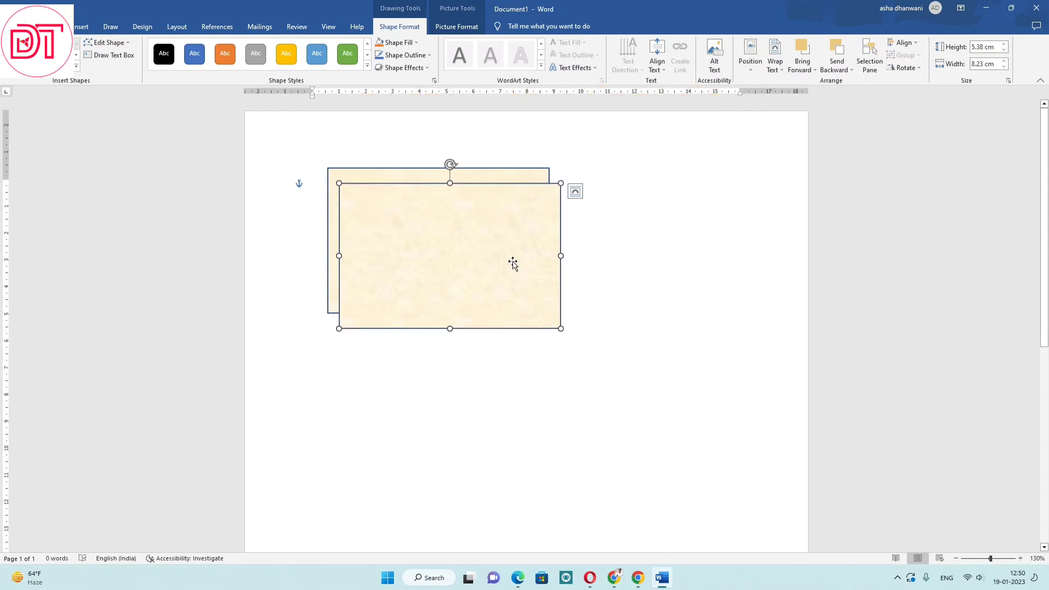
key(Up)
key(Up)
key(Up)
key(Up)
key(Left)
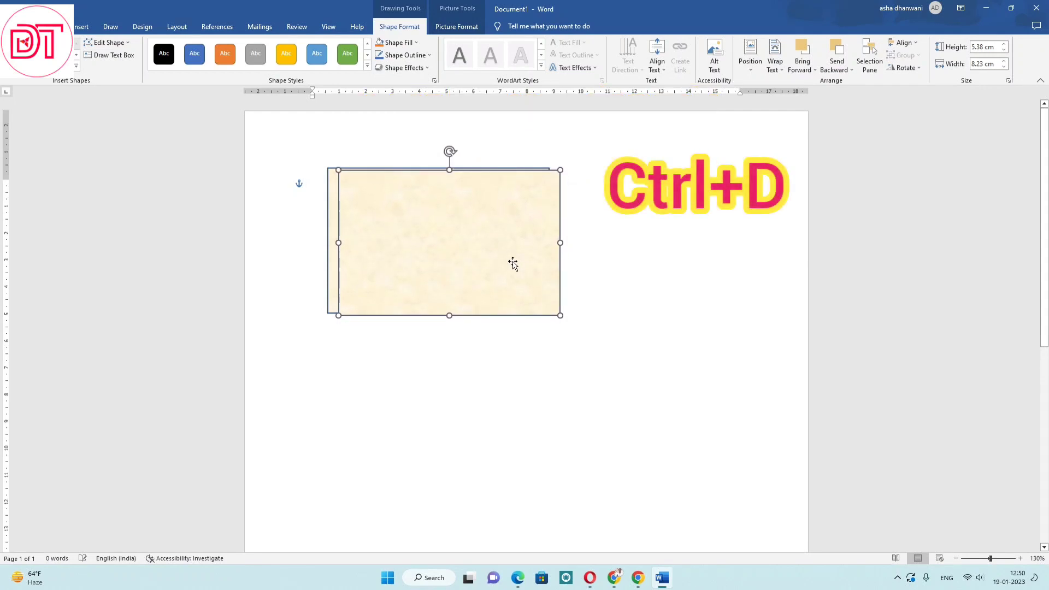
key(Left)
key(Left)
key(Left)
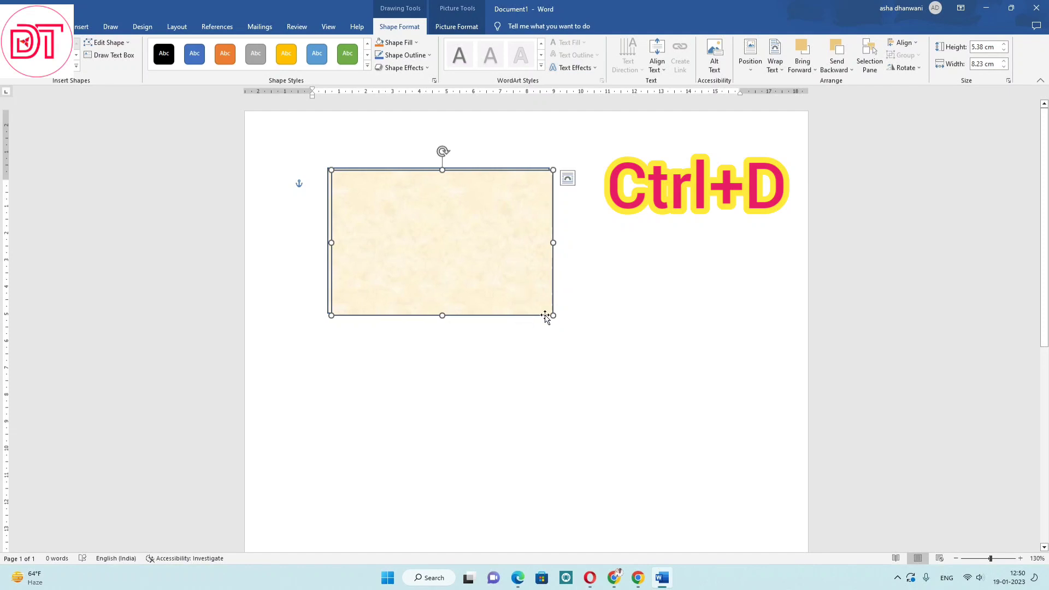
mouse_move(550, 313)
mouse_down()
mouse_move(546, 196)
mouse_move(549, 217)
mouse_up()
scroll(471, 213, up, 8)
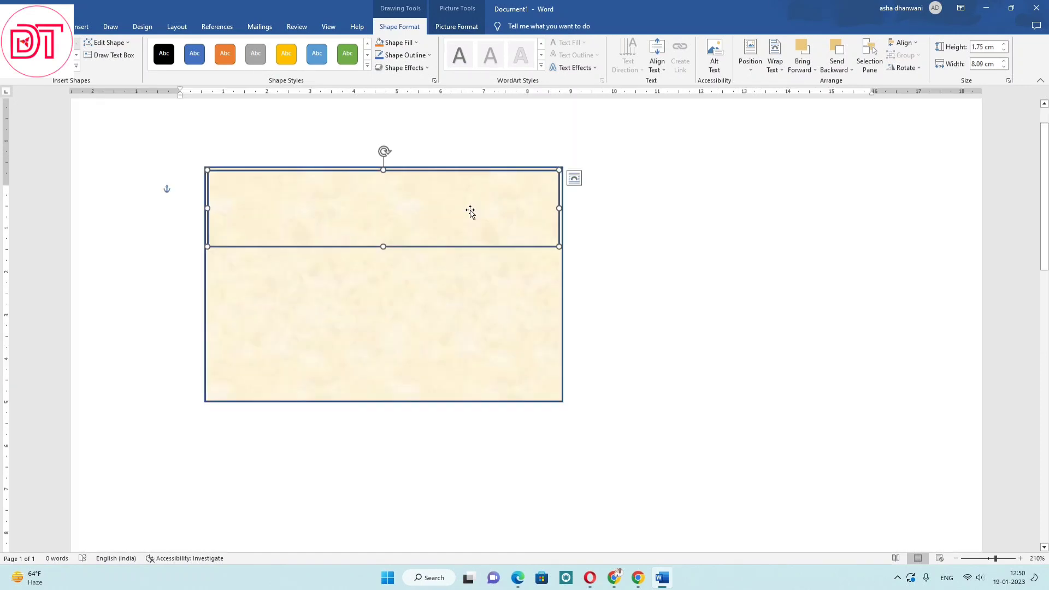
Step: Edit the strip's points so its lower edge curves up to the top-right corner
right_click(553, 236)
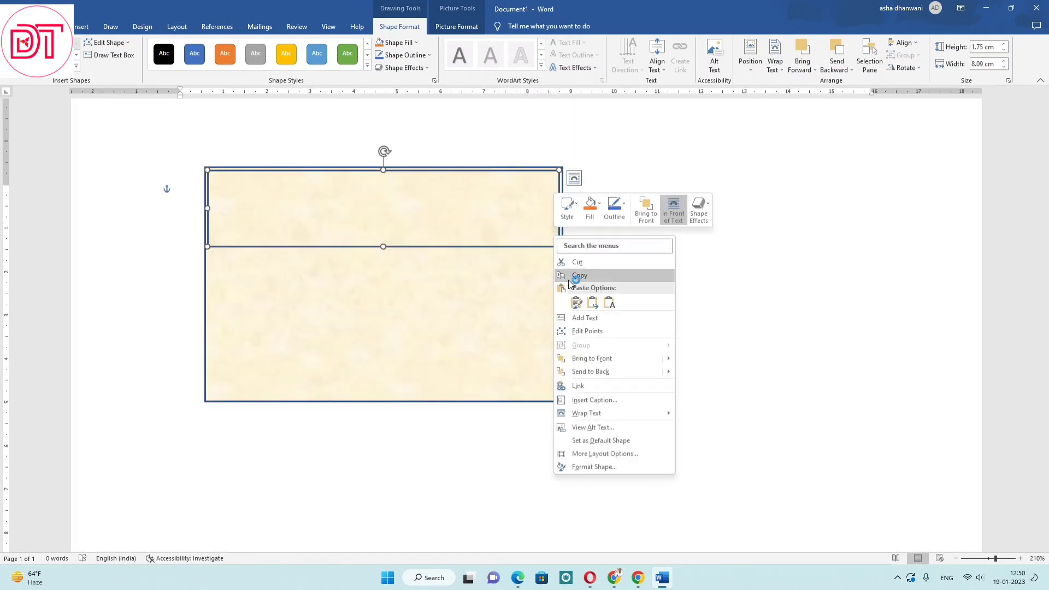
click(577, 333)
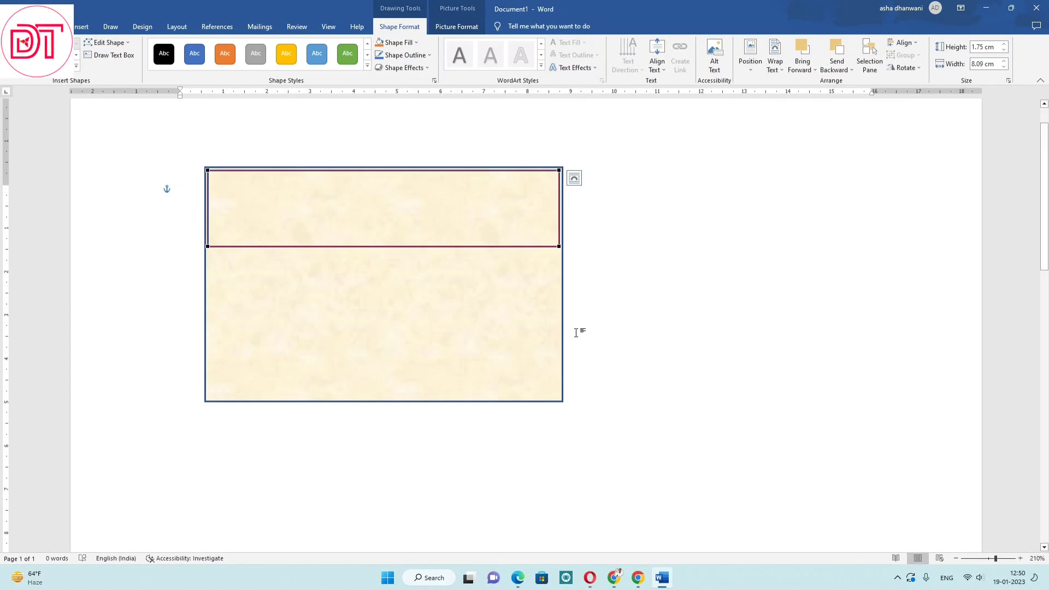
mouse_move(559, 247)
mouse_down()
mouse_move(556, 204)
mouse_move(569, 197)
mouse_move(555, 177)
mouse_up()
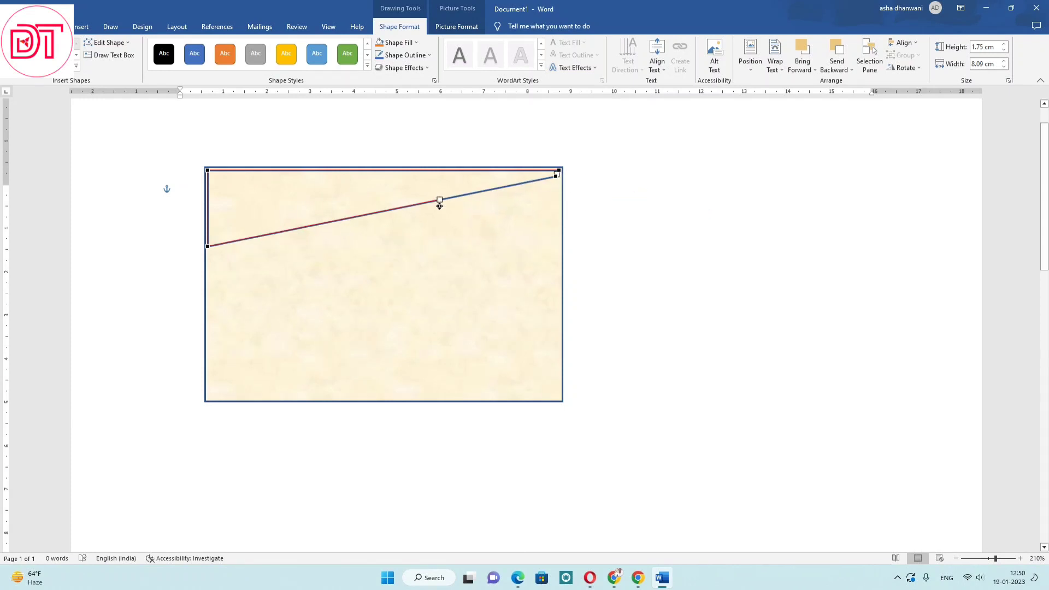
drag(439, 200, 435, 220)
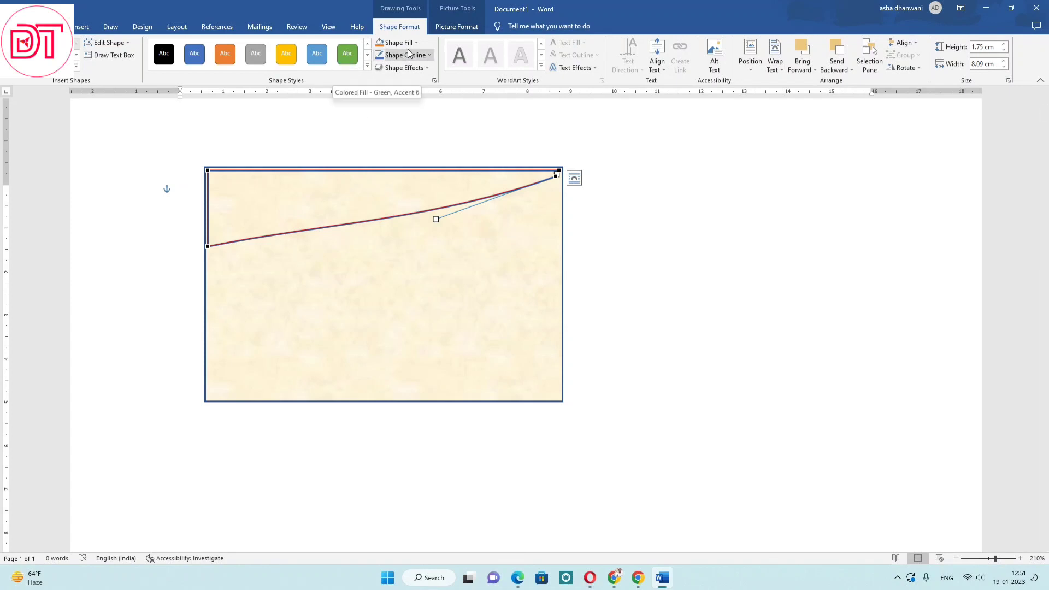
Step: Give the curved band a light blue gradient fill fading paler to the right
click(395, 42)
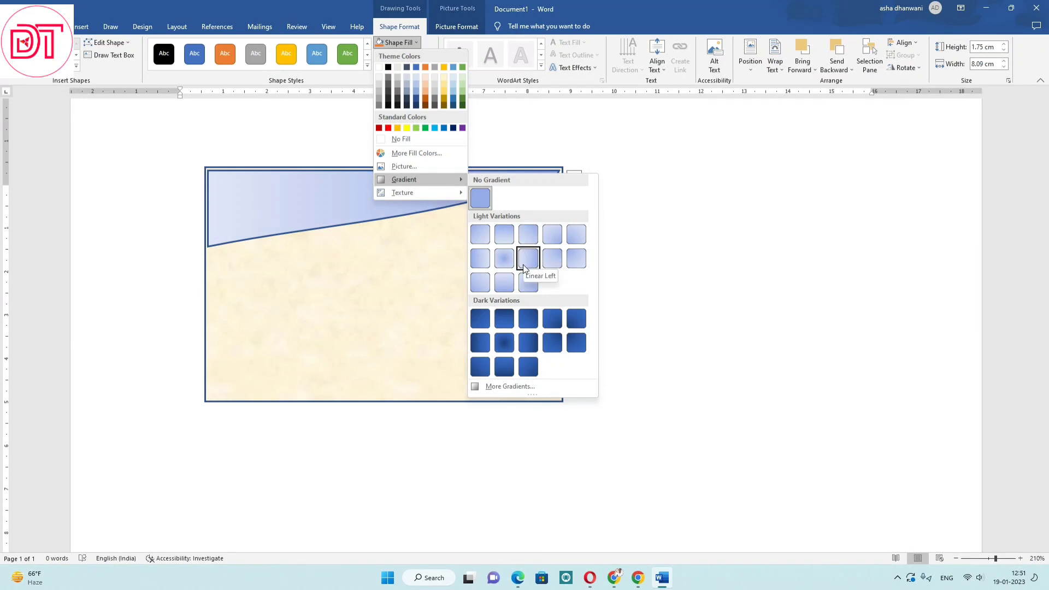
click(571, 255)
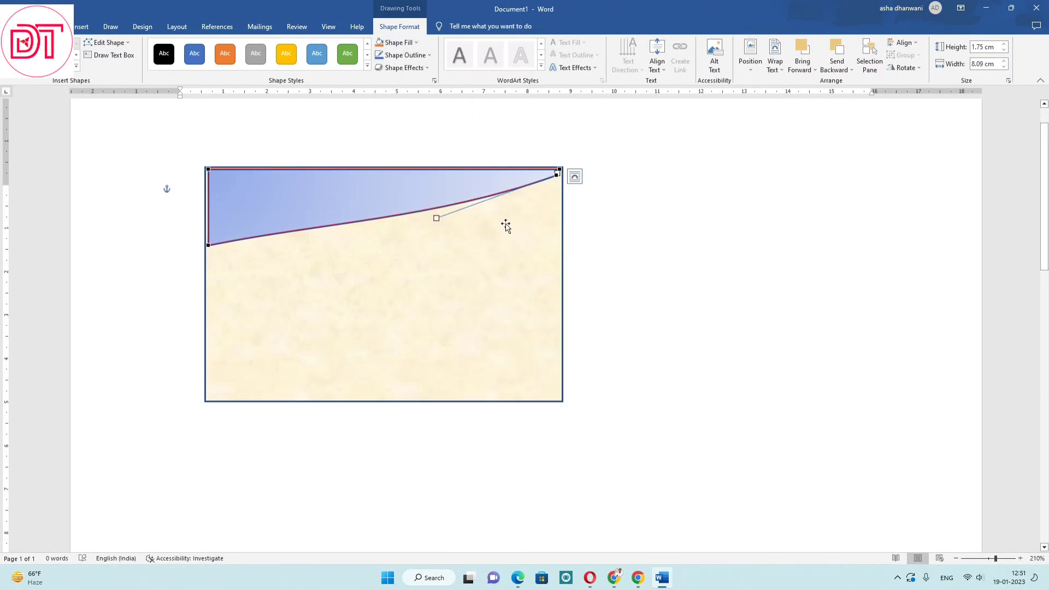
click(506, 226)
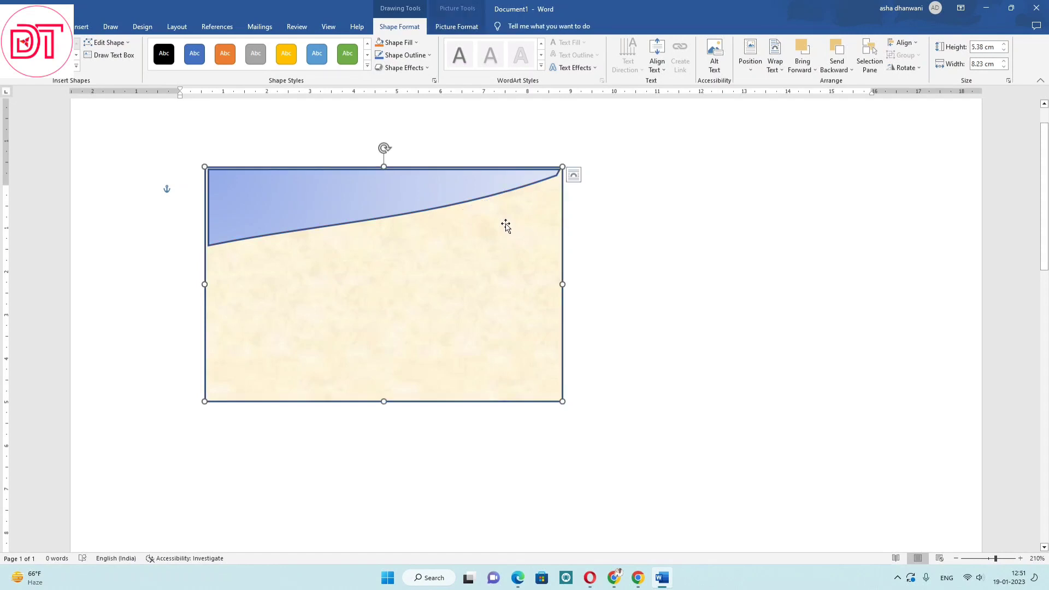
Step: Bend the band's lower edge into an S-curve, then bring up fill colours for the card base
right_click(373, 221)
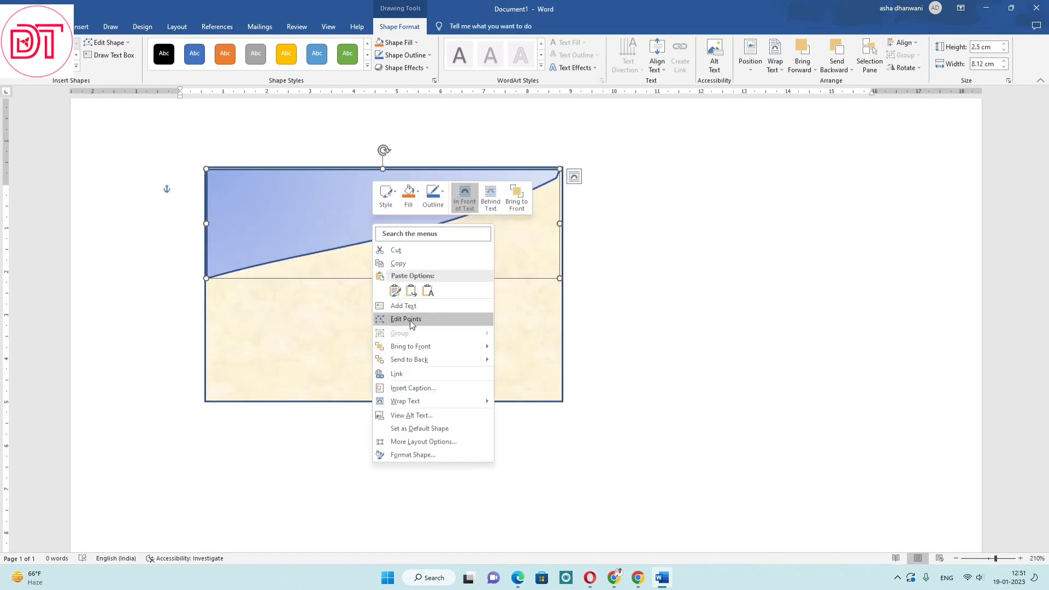
click(411, 317)
drag(394, 233, 336, 220)
click(336, 220)
click(394, 42)
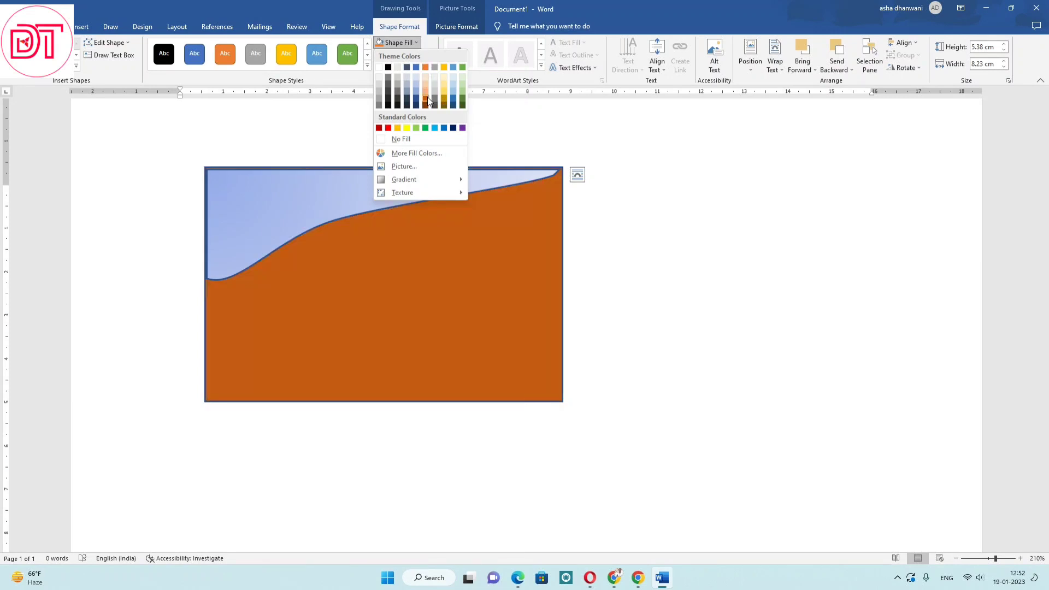
Step: Choose a light pink from the More Fill Colors Standard palette for the card base
click(417, 153)
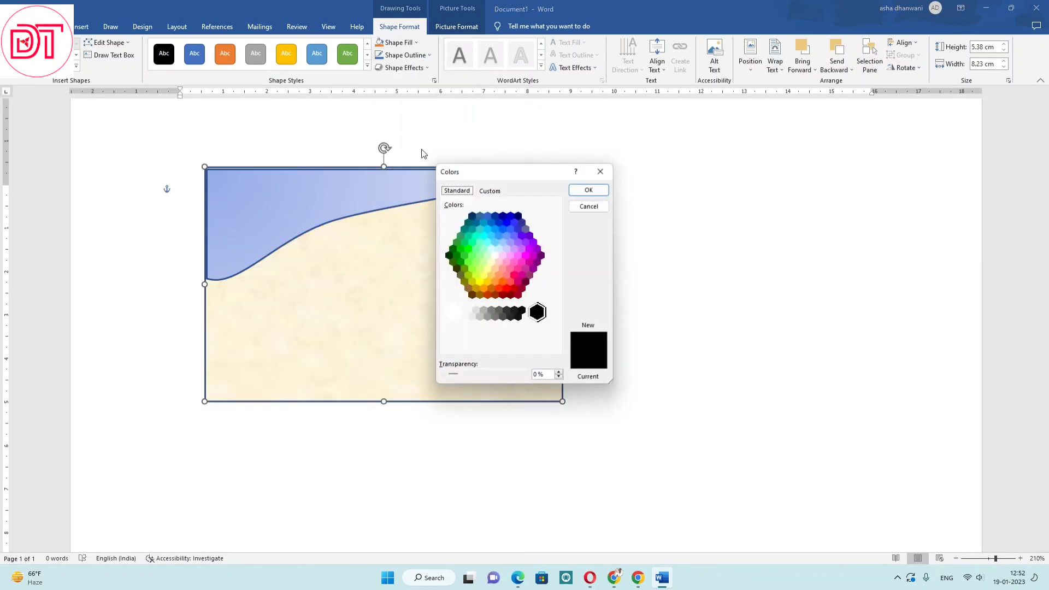
click(510, 244)
click(503, 229)
click(495, 229)
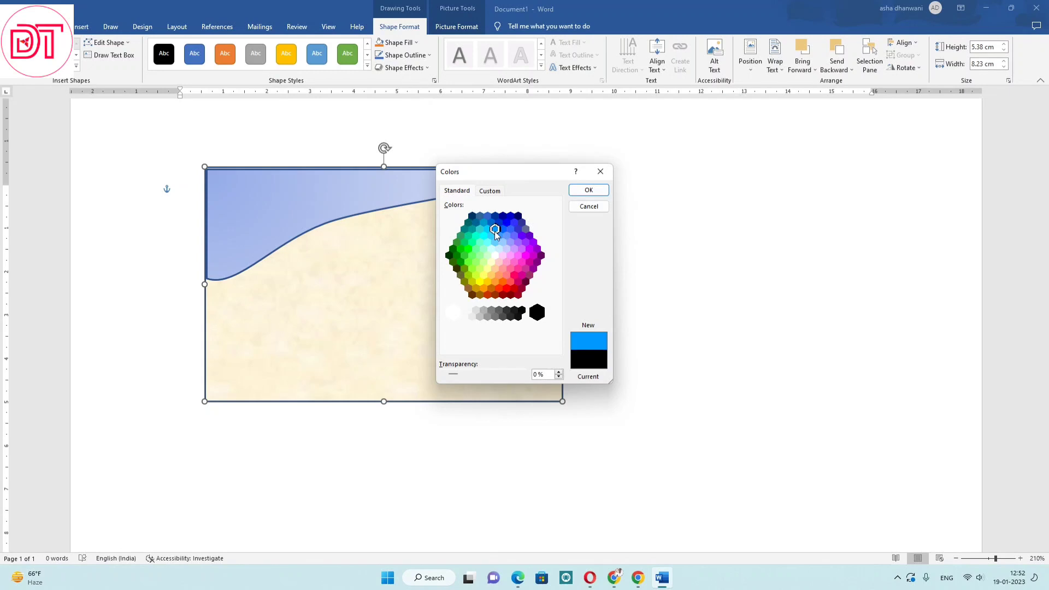
click(510, 296)
click(502, 269)
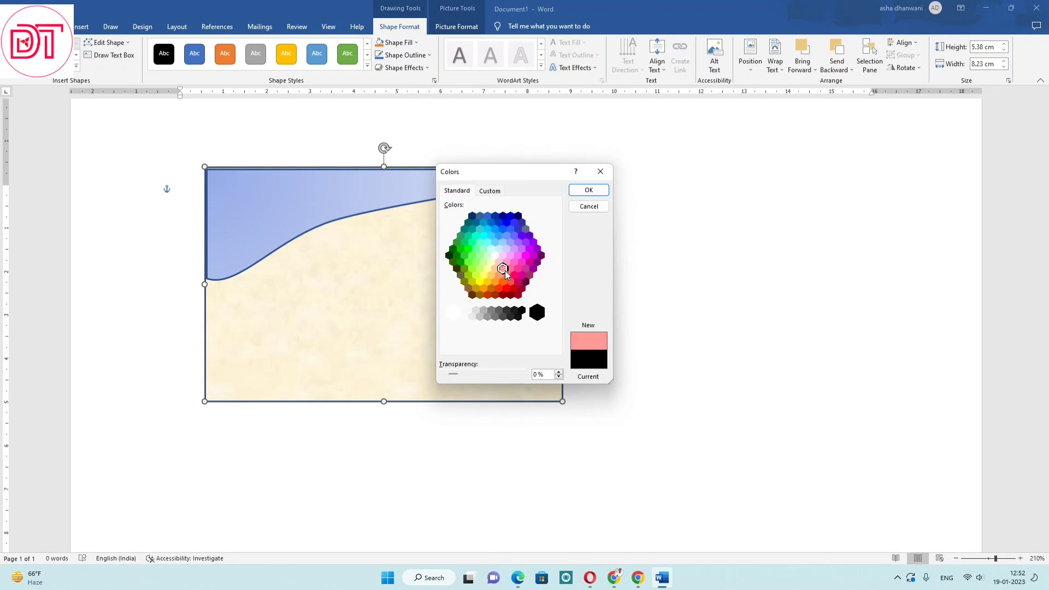
click(507, 275)
click(499, 275)
click(481, 265)
click(503, 256)
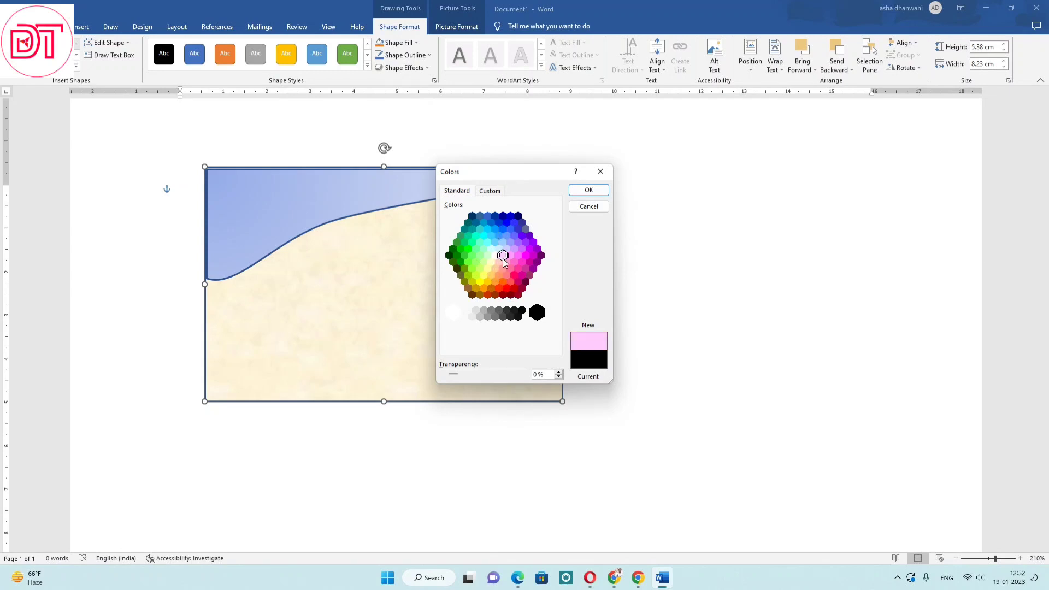
click(510, 255)
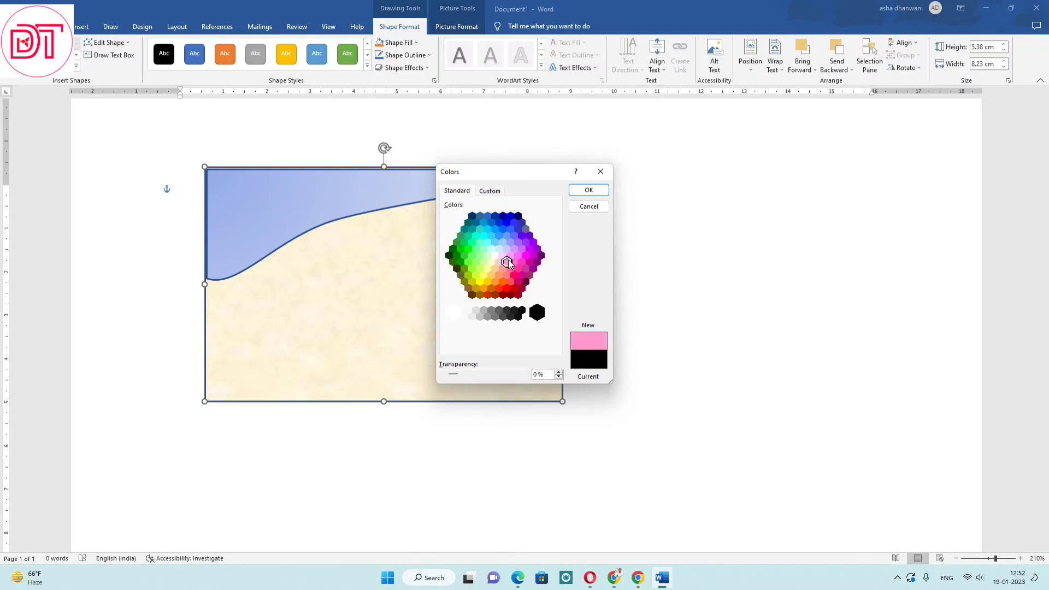
click(588, 191)
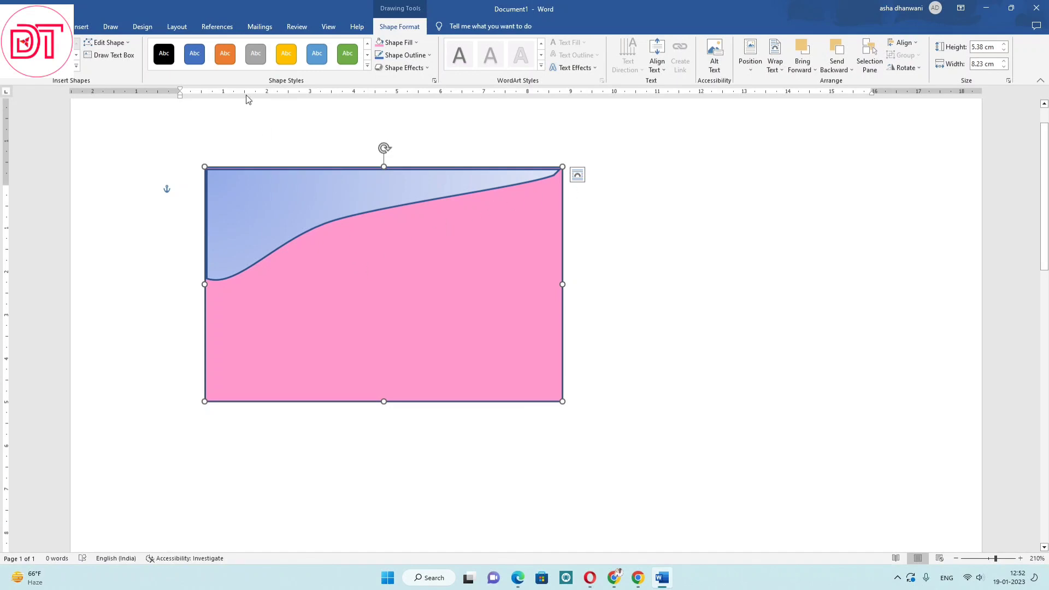
Step: Draw a small oval circle in the top-left of the blue band
click(77, 32)
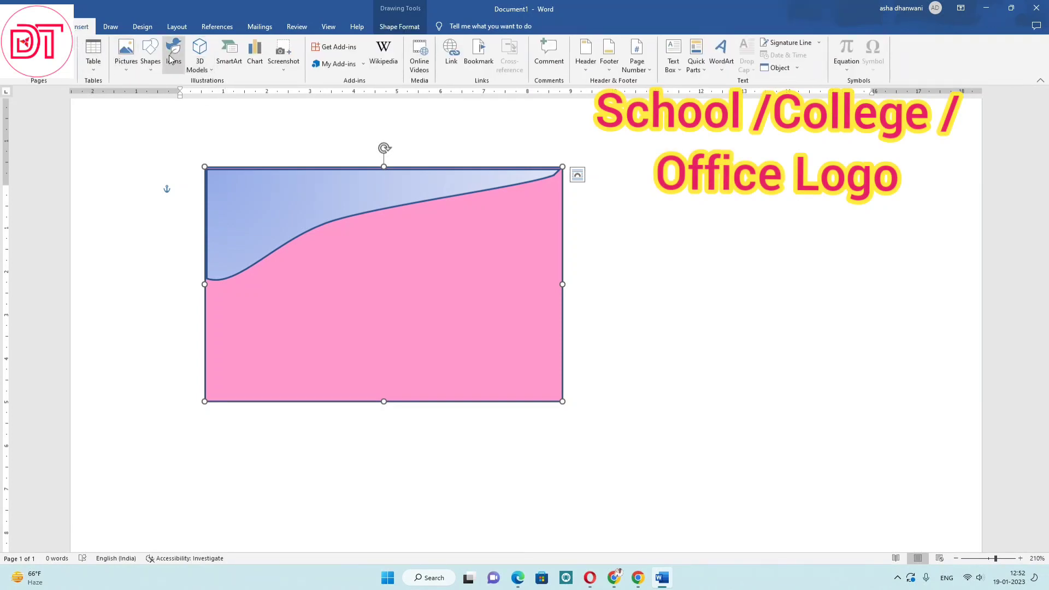
click(149, 64)
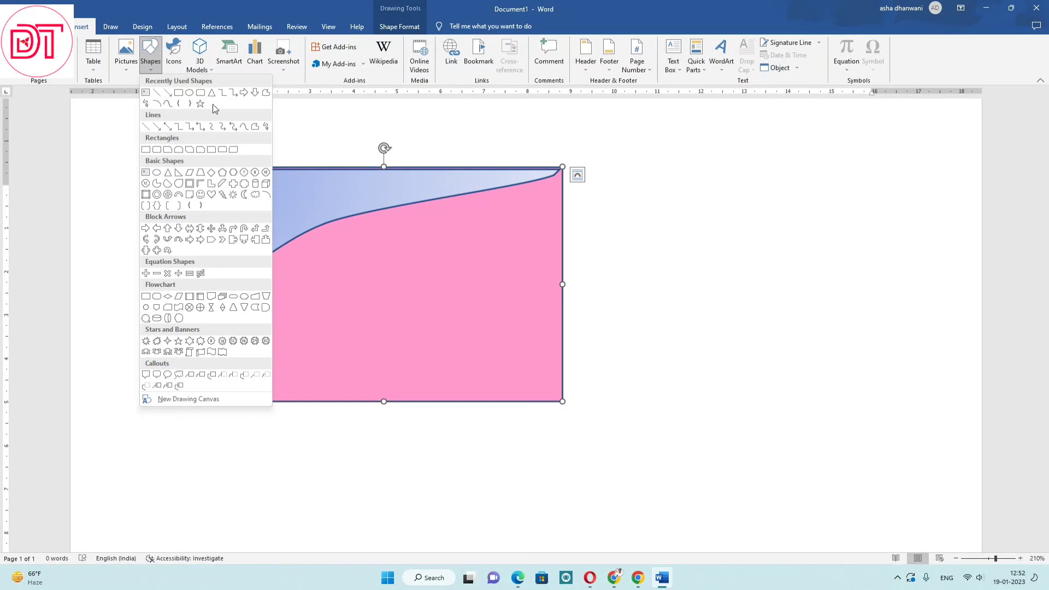
click(191, 94)
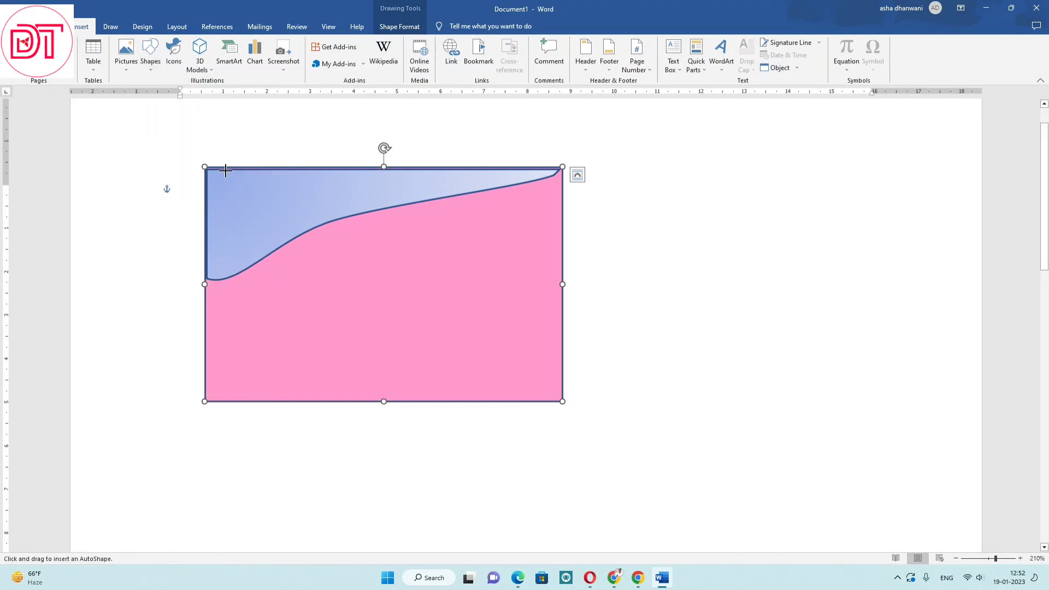
drag(214, 176, 290, 243)
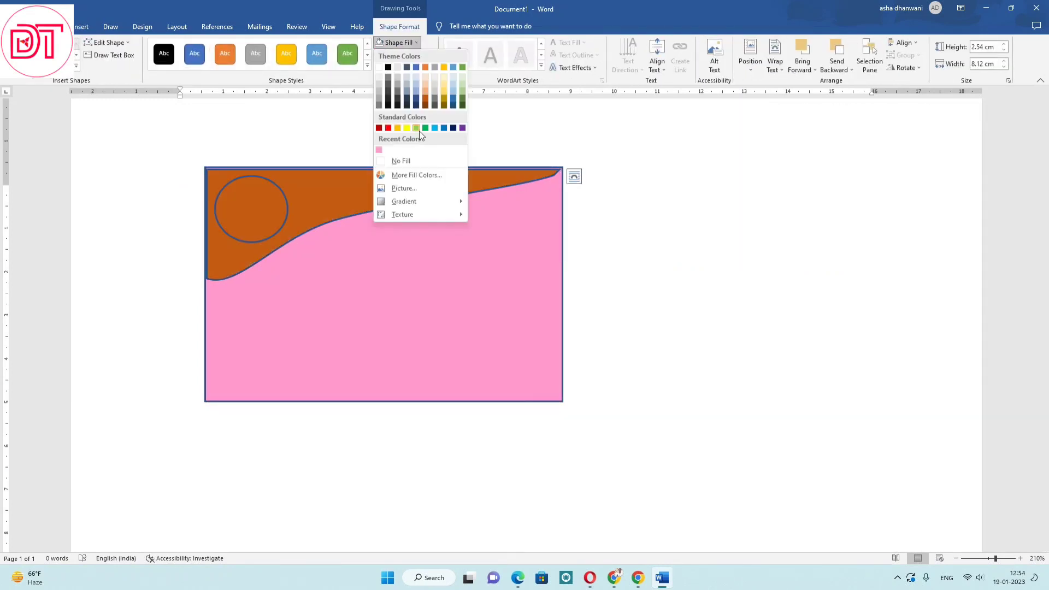
Step: Select the new circle and choose a picture fill for it
click(268, 209)
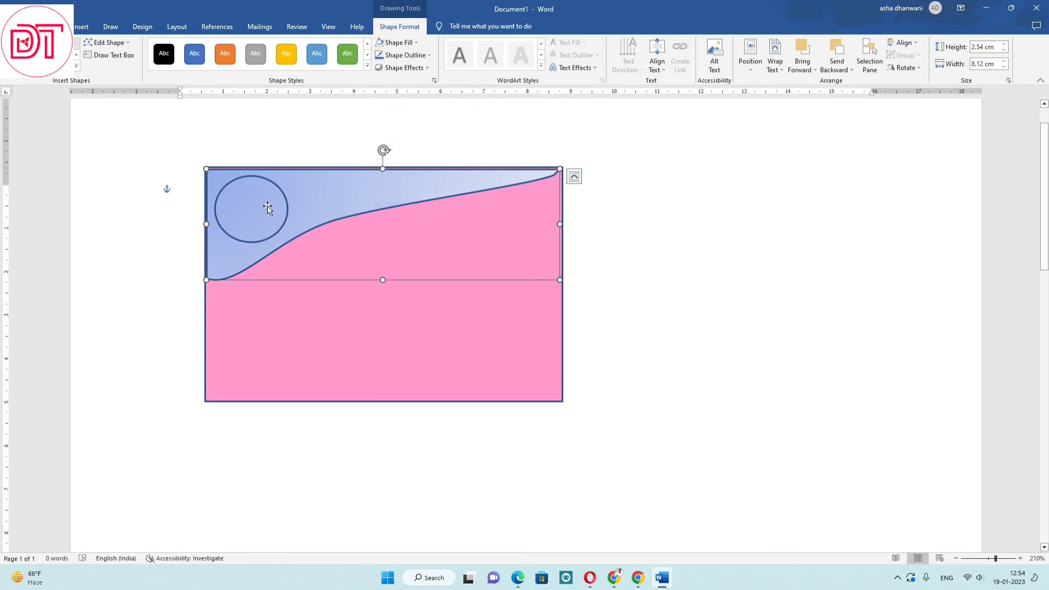
click(299, 297)
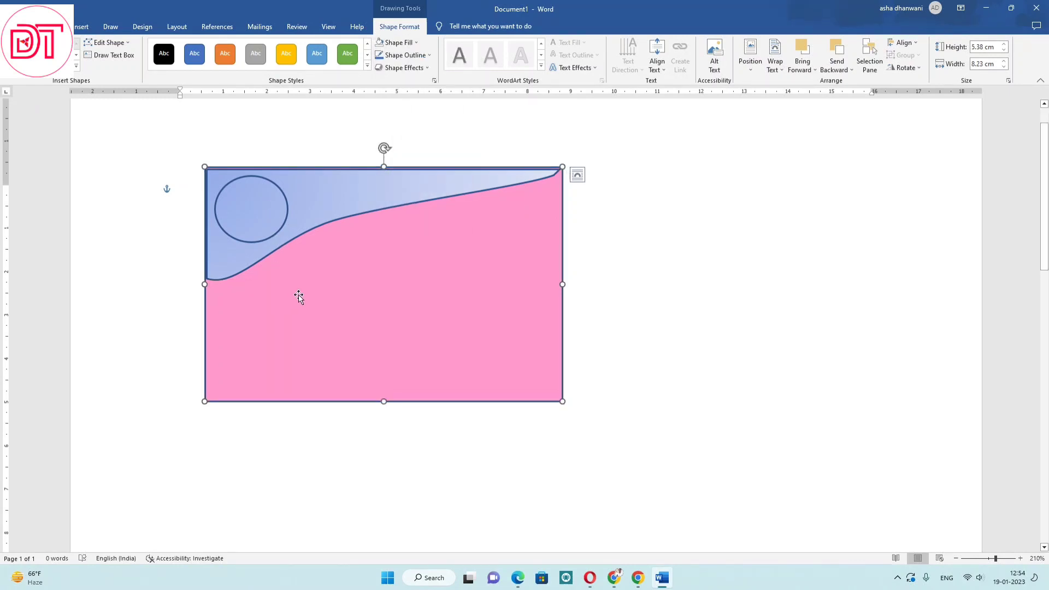
click(285, 219)
click(399, 42)
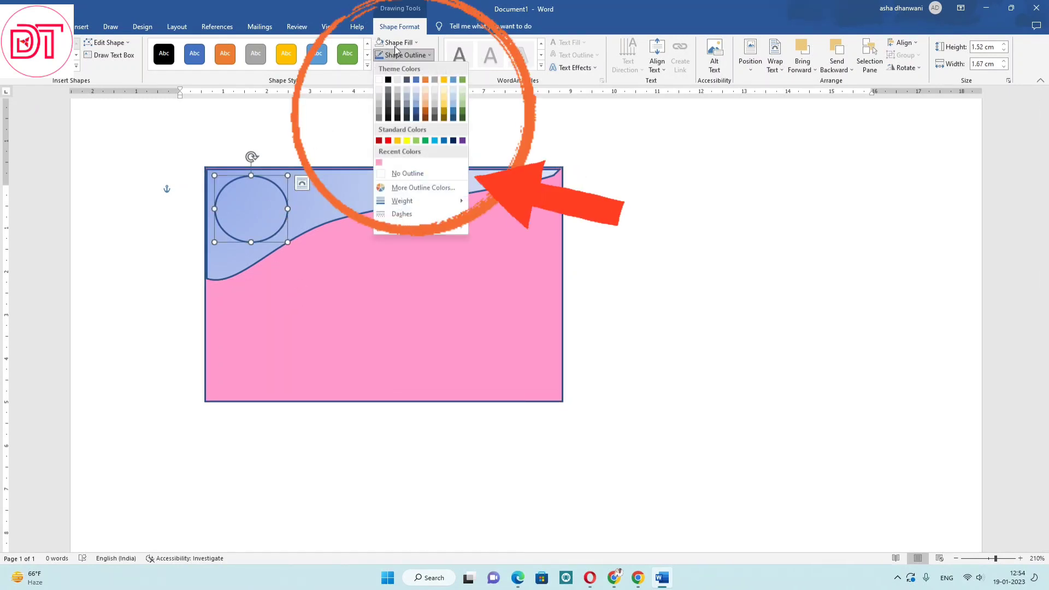
click(404, 188)
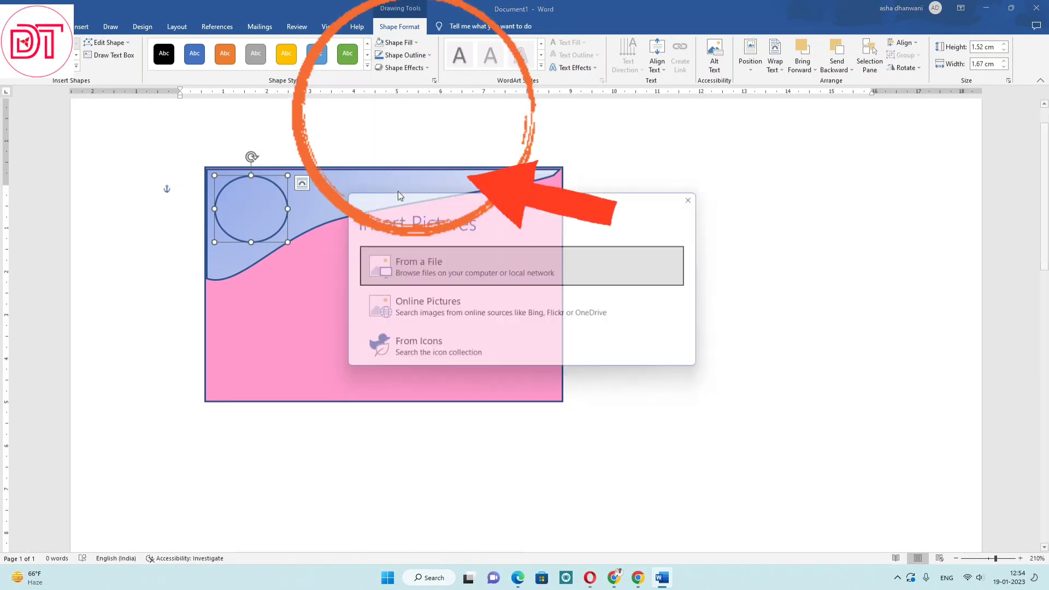
Step: Fill the circle with the DT-icon-circle image from the Downloads folder
click(415, 266)
click(57, 152)
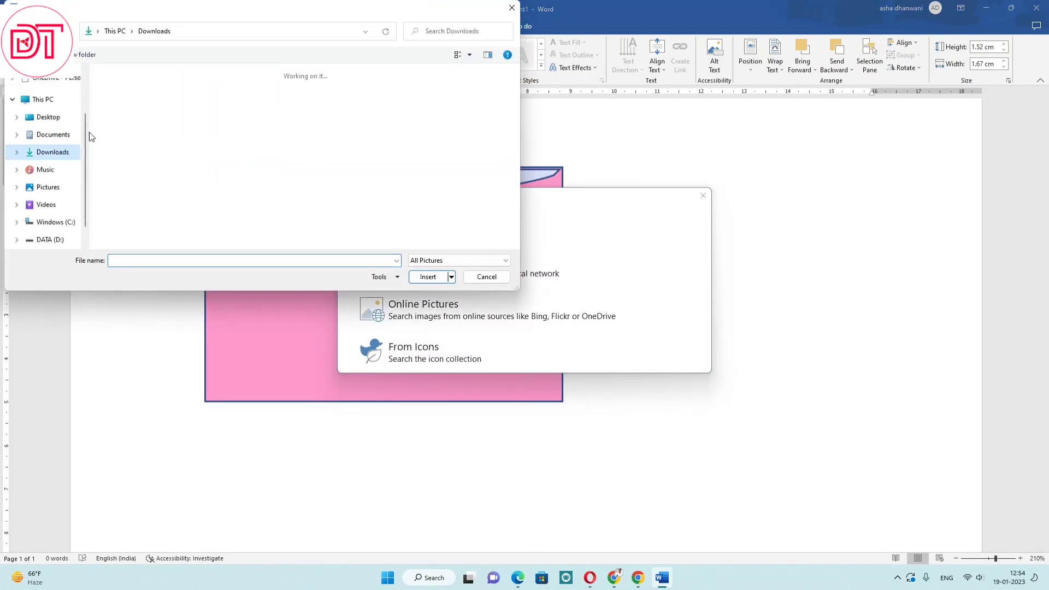
click(141, 98)
double_click(141, 99)
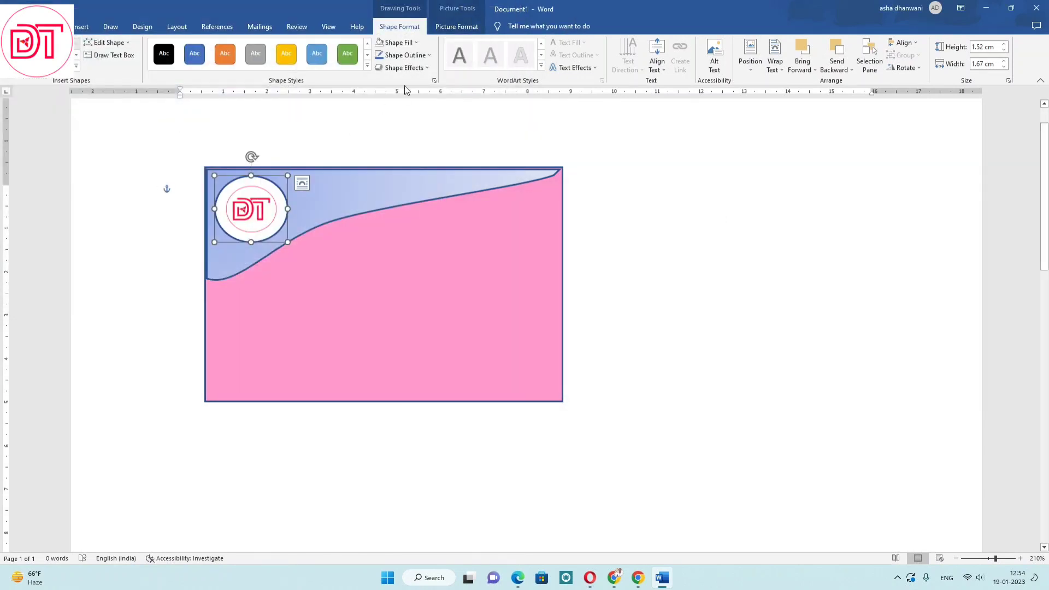
click(405, 44)
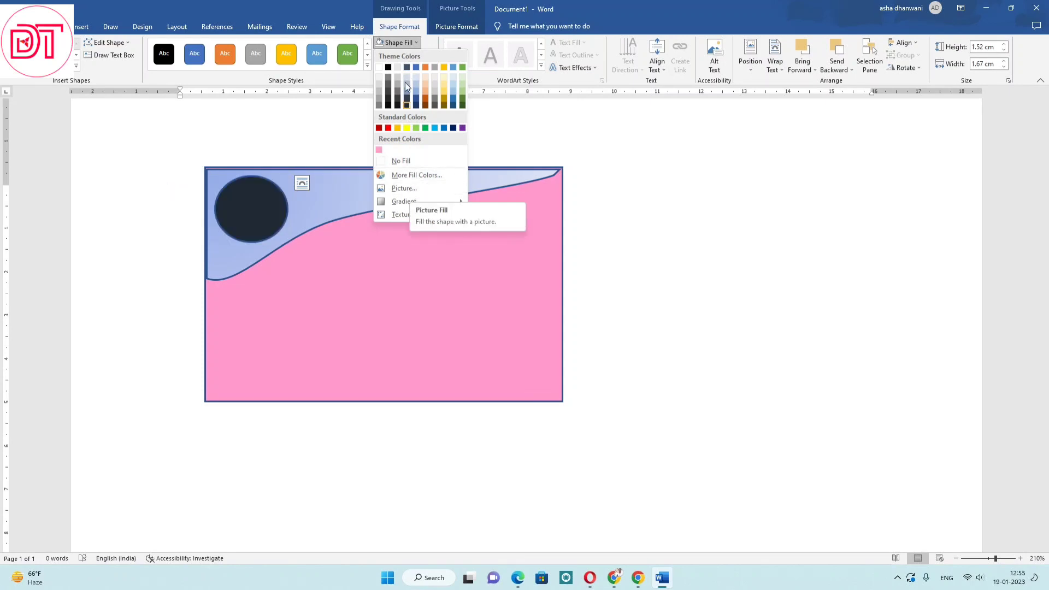
Step: Close the Shape Fill and Shape Outline menus without changing the logo circle
click(166, 187)
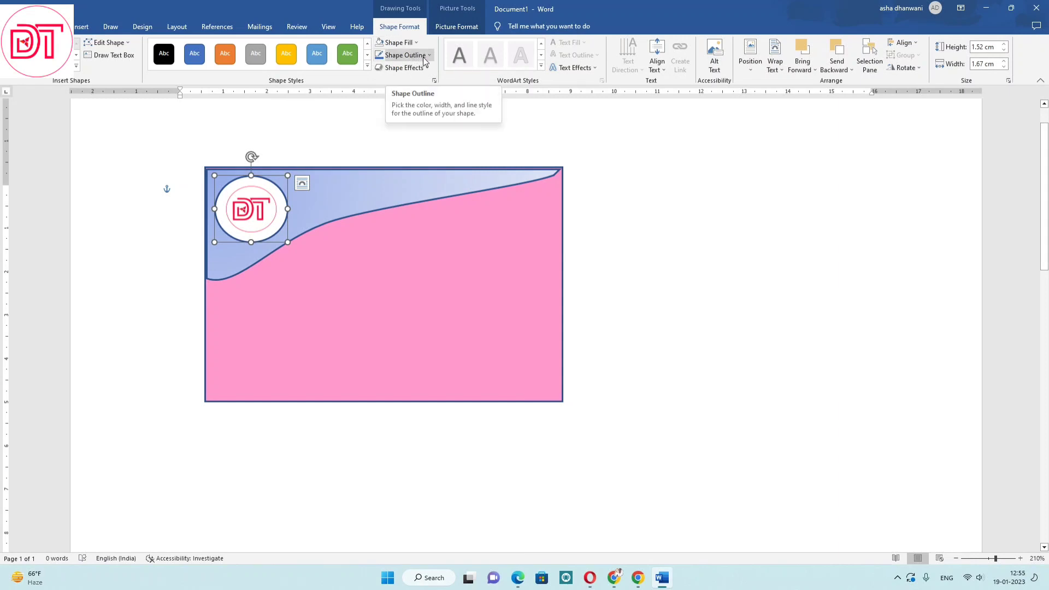
click(419, 60)
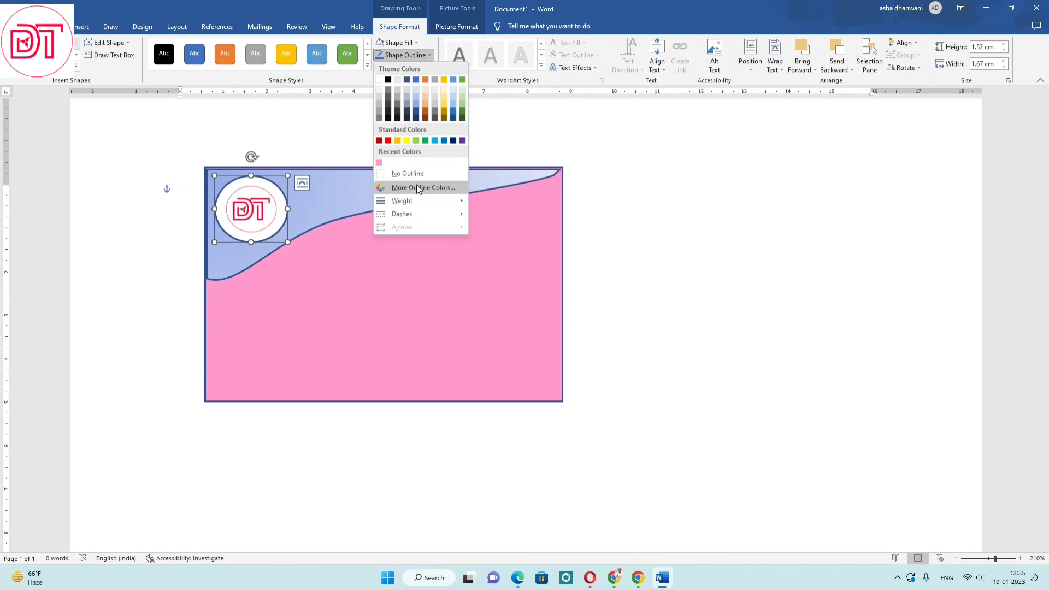
click(347, 194)
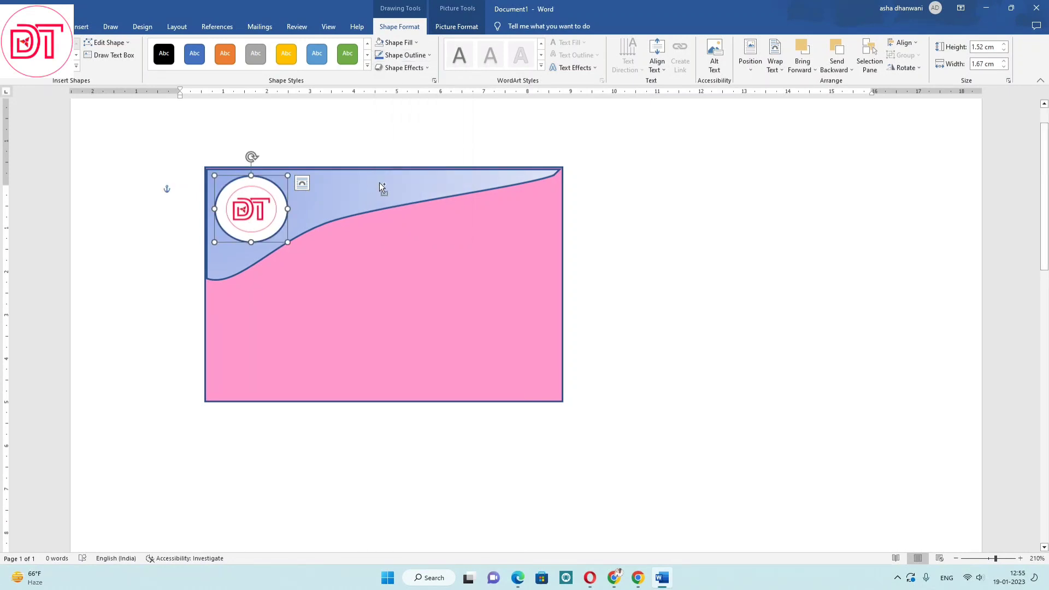
Step: Zoom in, select the blue wave band shape, and switch to the Insert ribbon
scroll(380, 186, up, 3)
scroll(385, 189, up, 3)
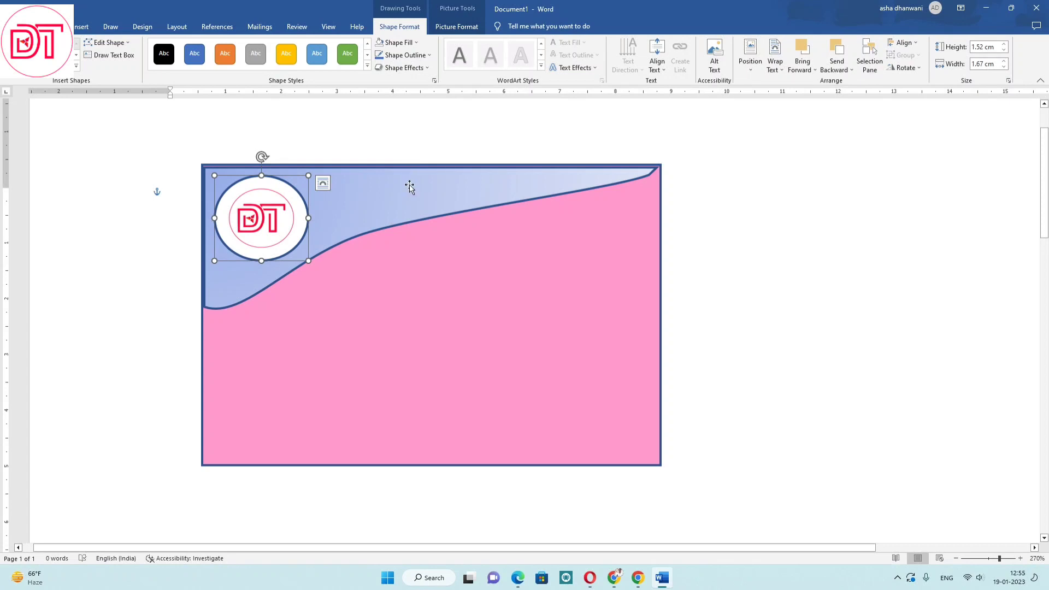
click(403, 241)
click(77, 27)
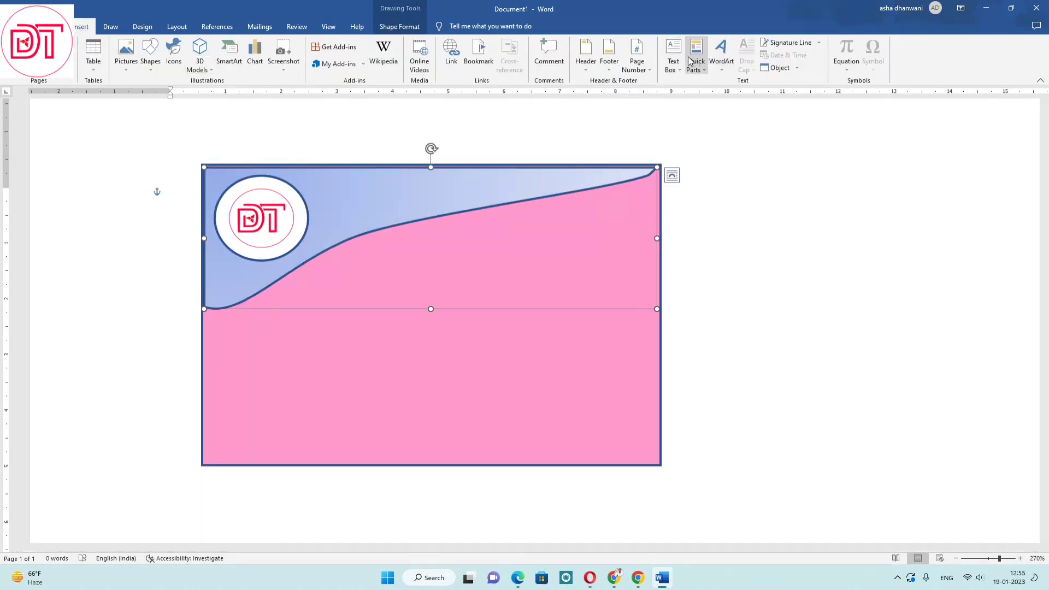
Step: Insert a Simple Text Box reading 'DK TECH' and 'YOUTUBE CHANNEL' on two lines
click(673, 58)
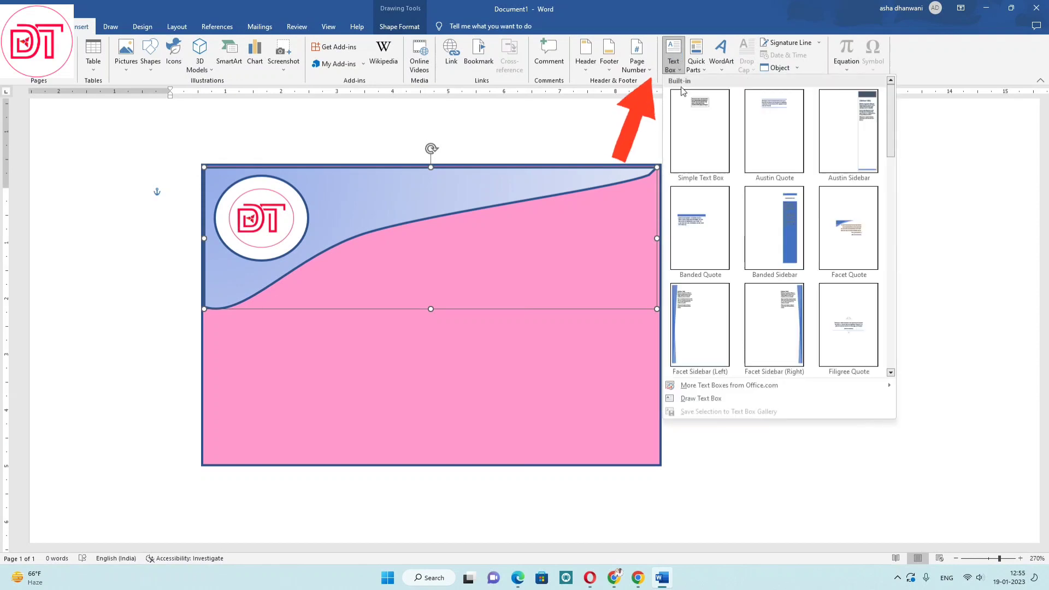
click(683, 94)
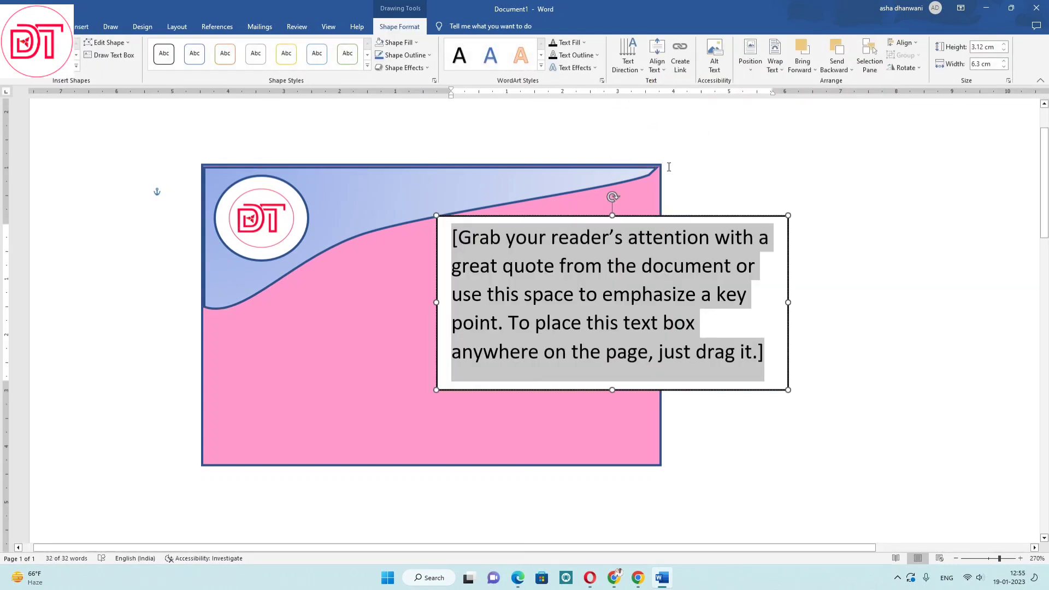
text(DK )
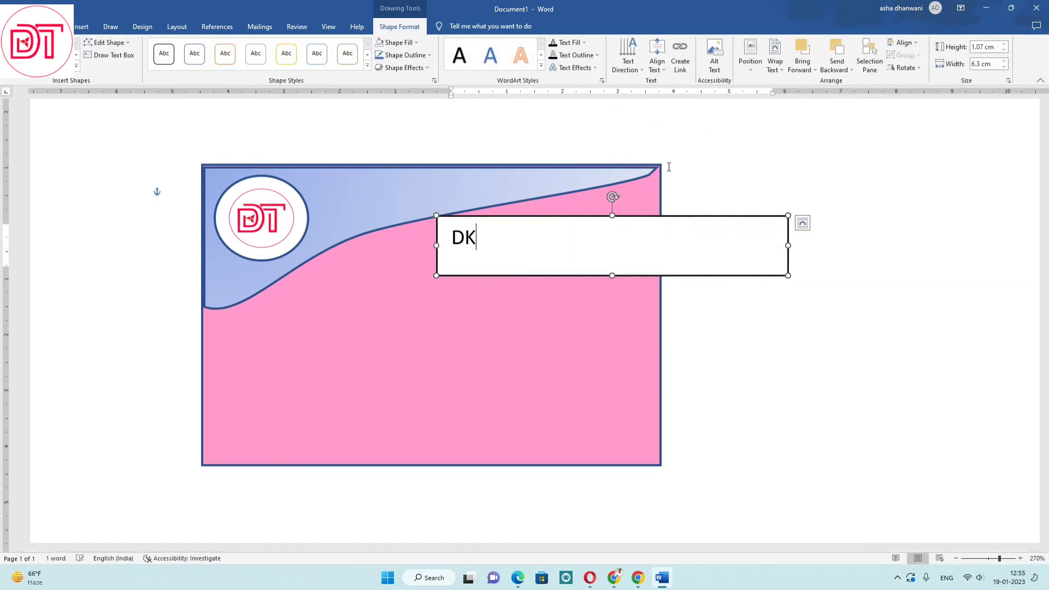
text(TECH)
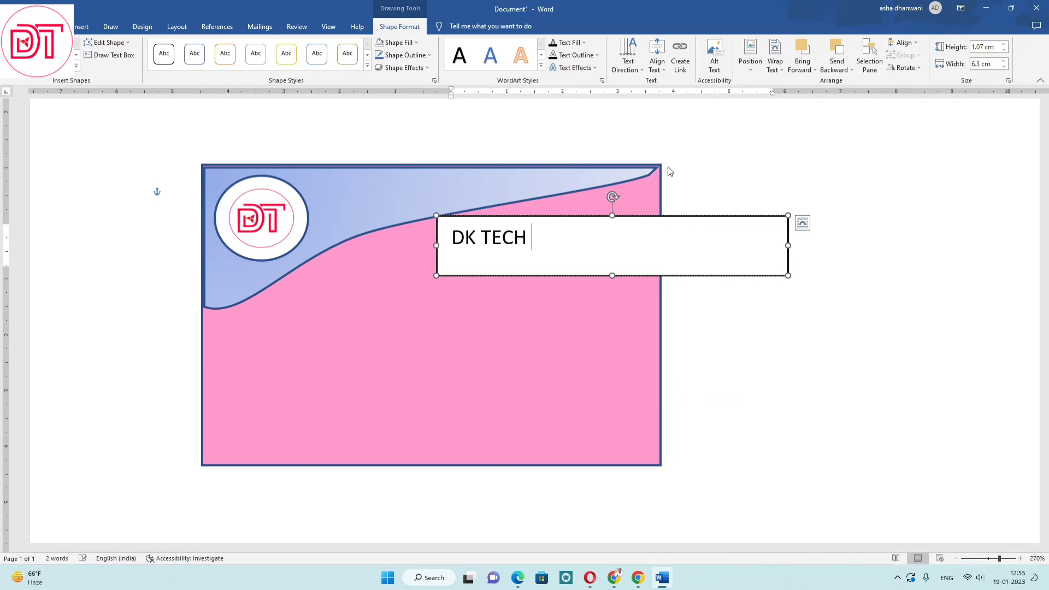
key(Return)
text(OUT)
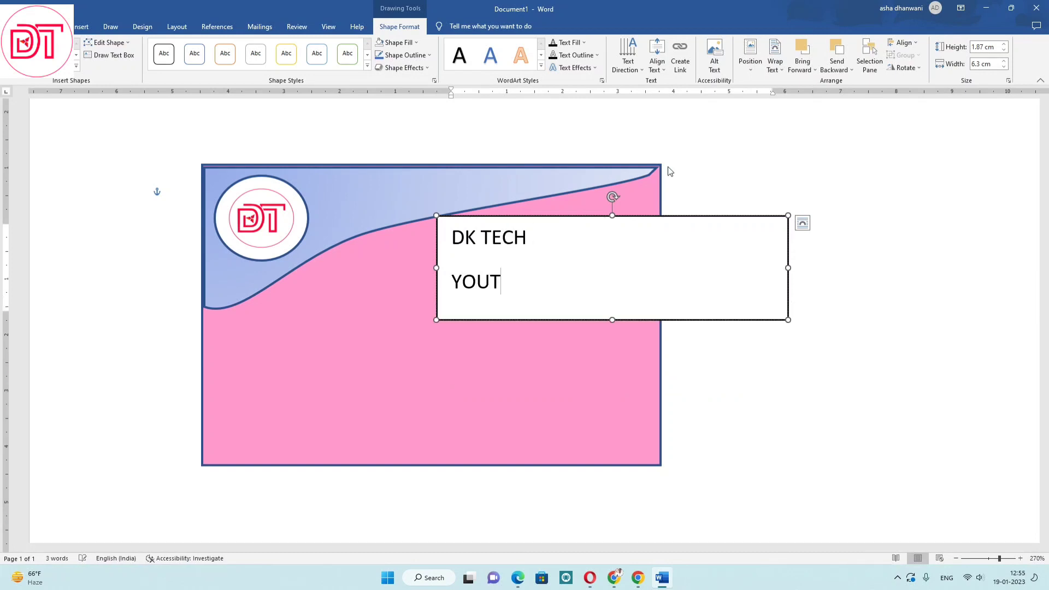
text(UBER)
key(BackSpace)
key(BackSpace)
text(CHSNN)
key(BackSpace)
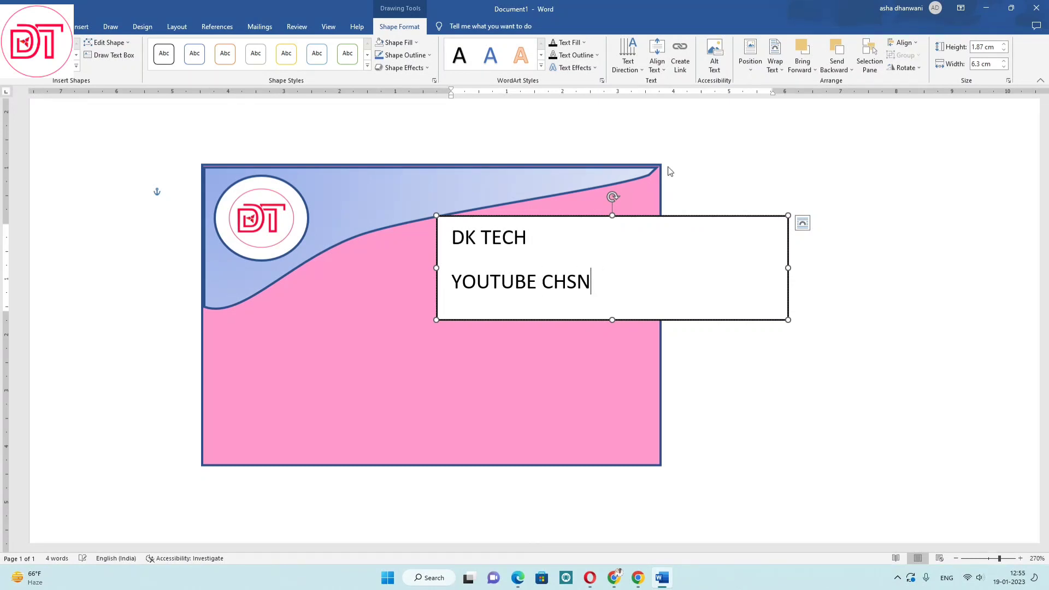
key(BackSpace)
key(BackSpace)
text(A)
text(NNEL)
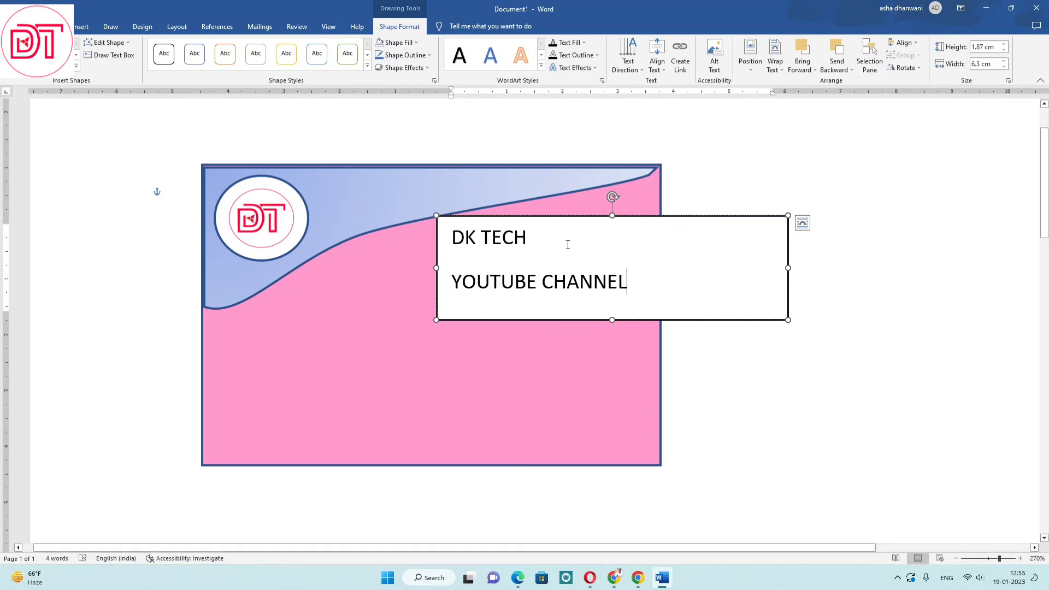
Step: Give the title text box no outline and no fill, and move it beside the logo
click(558, 236)
click(407, 55)
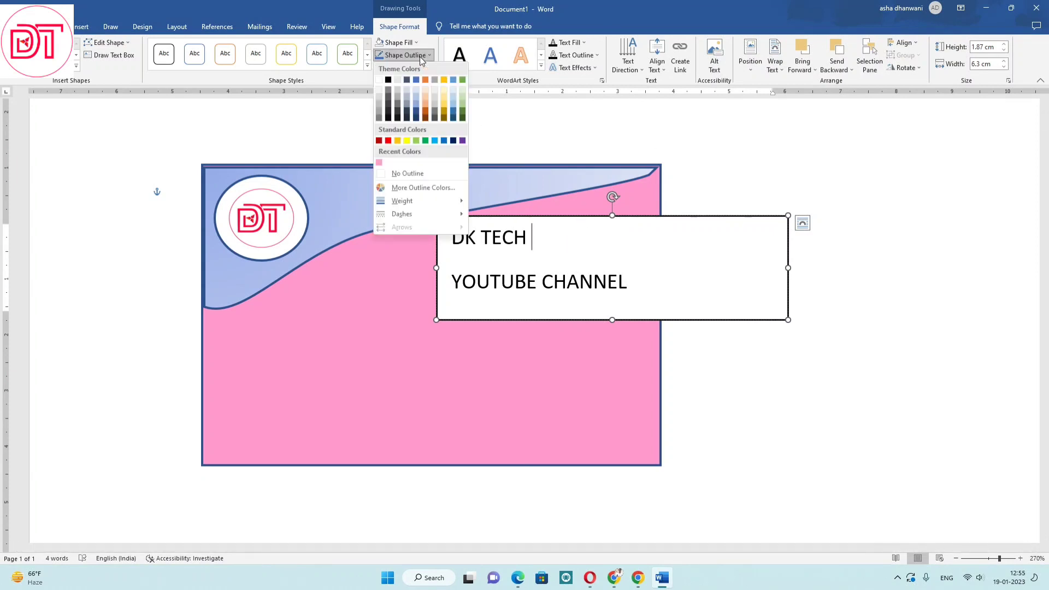
click(407, 173)
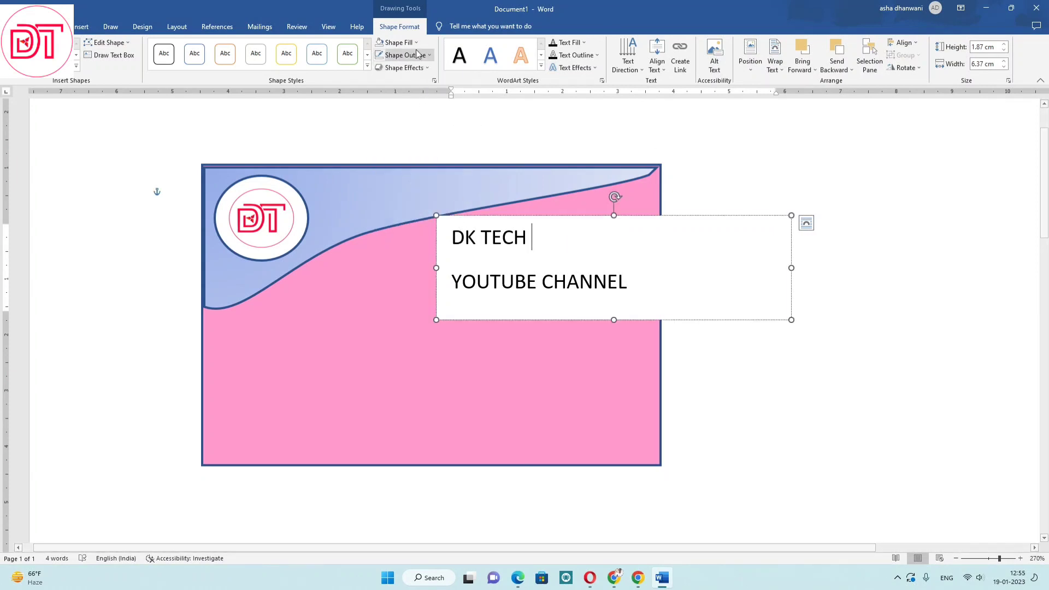
click(396, 43)
click(417, 161)
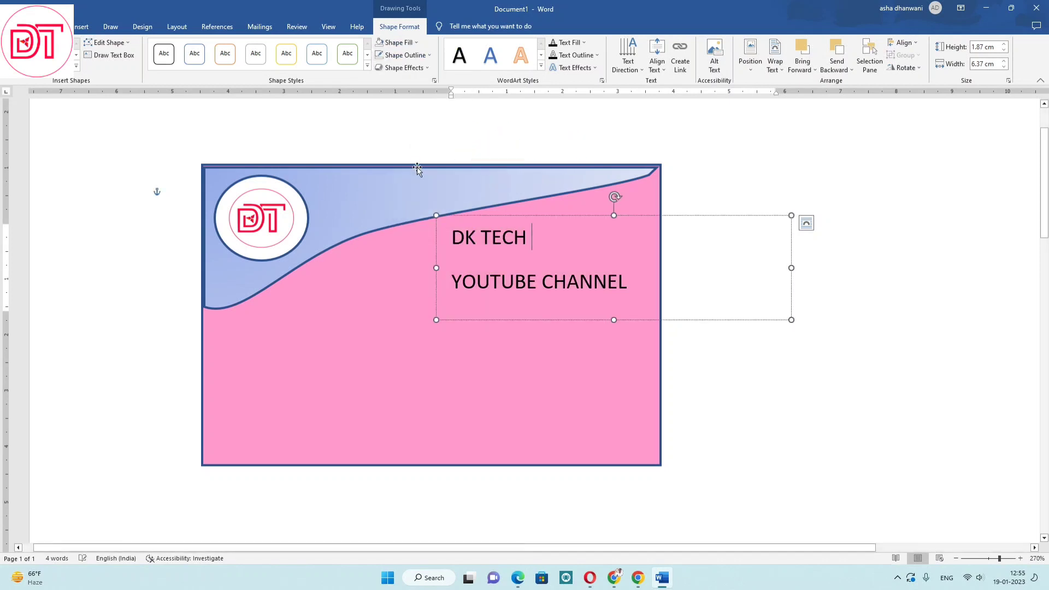
double_click(483, 239)
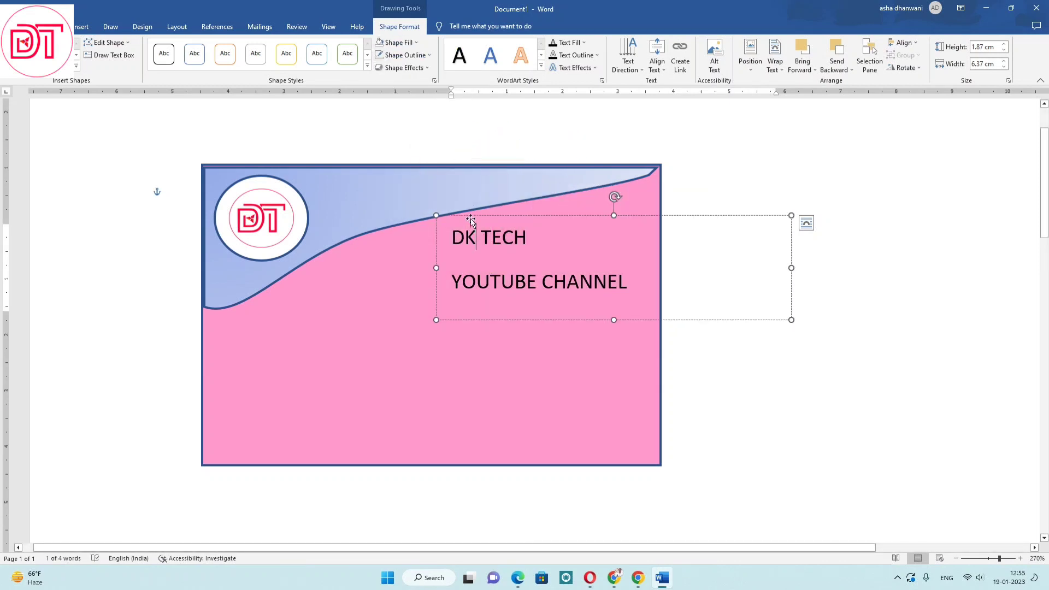
drag(468, 215, 354, 155)
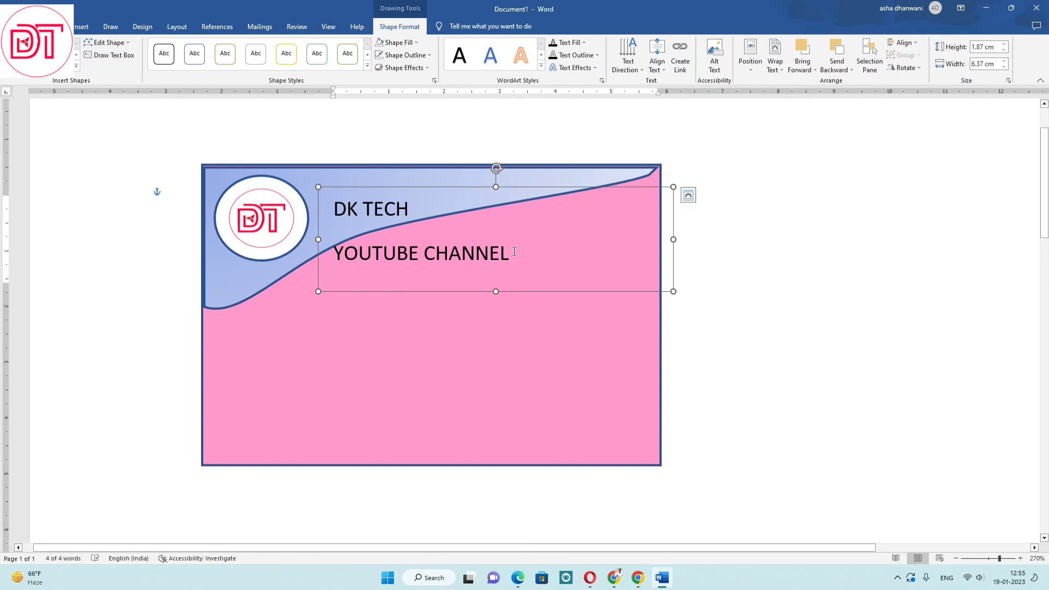
drag(513, 252, 339, 195)
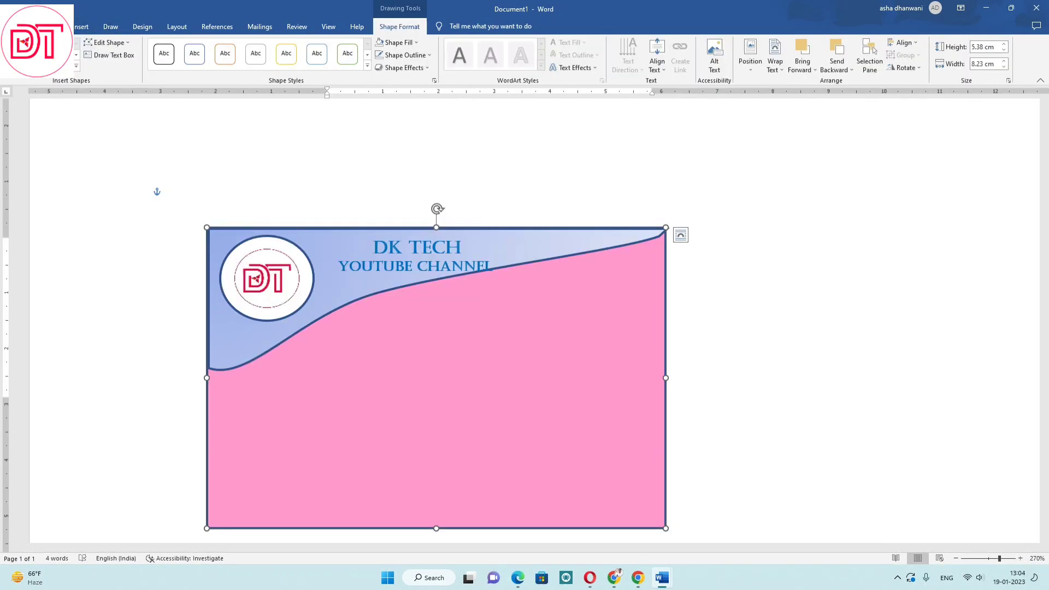
Step: Draw a rectangle in the lower-left area of the pink card
click(82, 27)
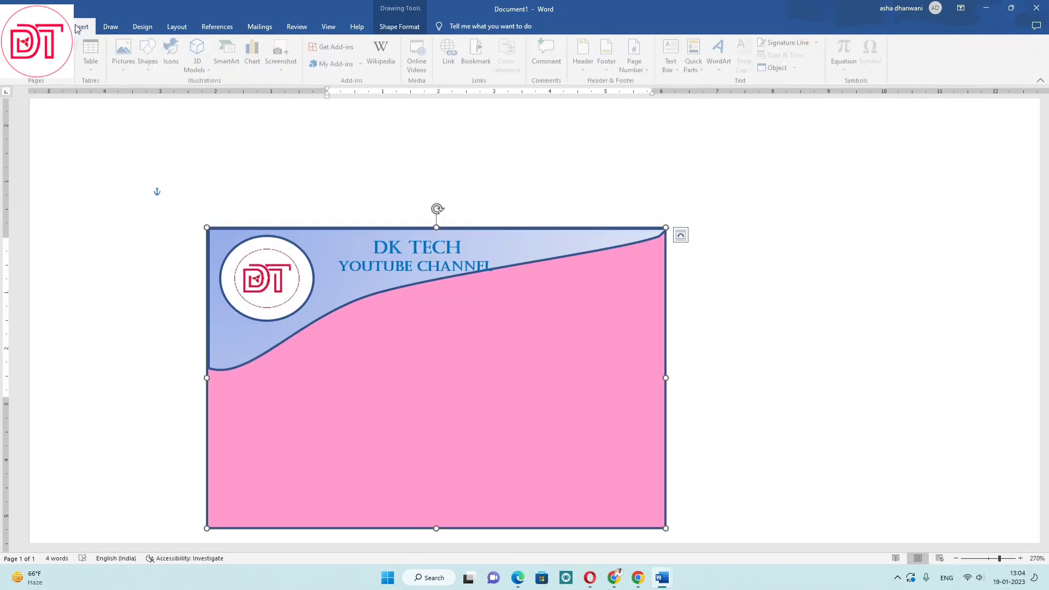
click(150, 55)
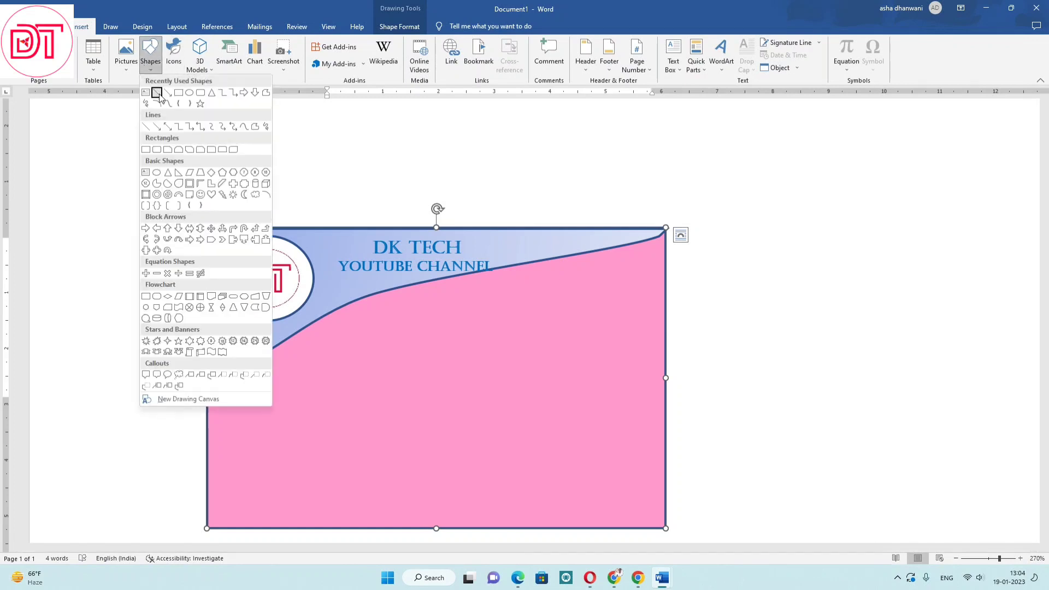
click(178, 93)
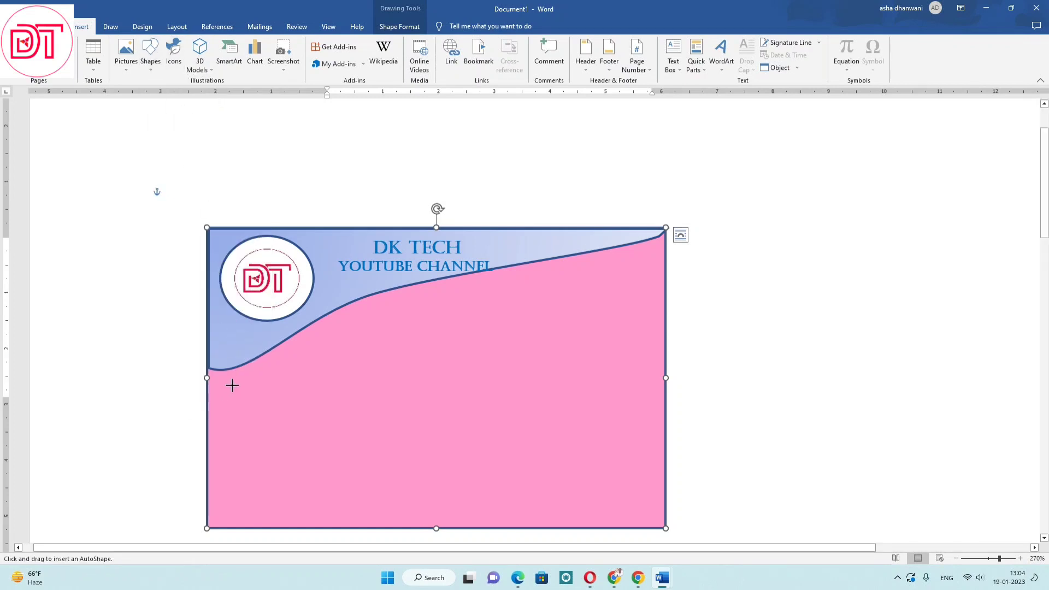
drag(231, 381, 330, 488)
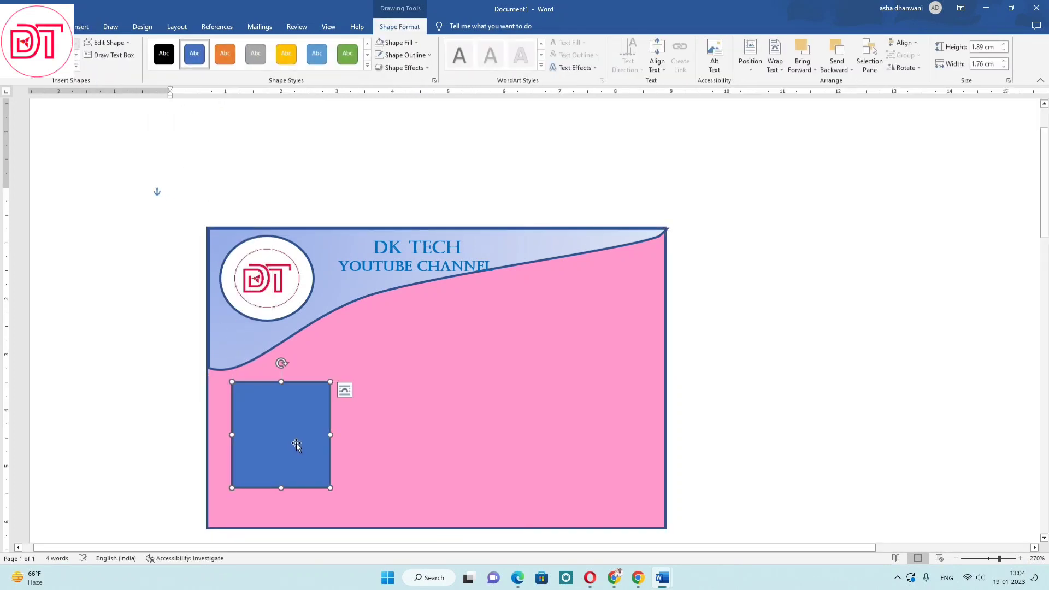
Step: Fill the rectangle with a portrait photo from file, remove its outline, and shrink it slightly
click(398, 42)
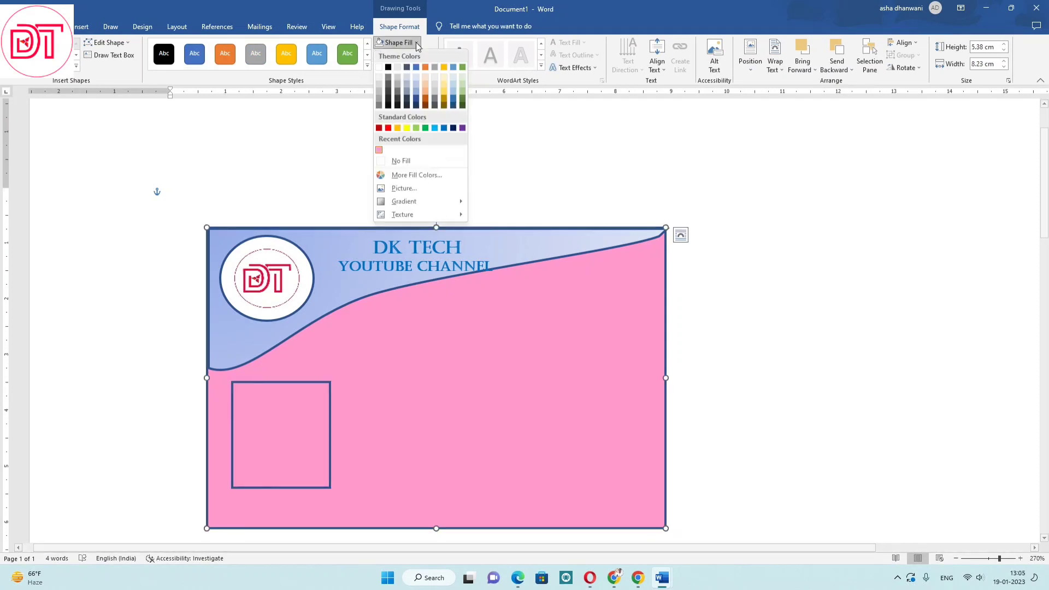
click(401, 191)
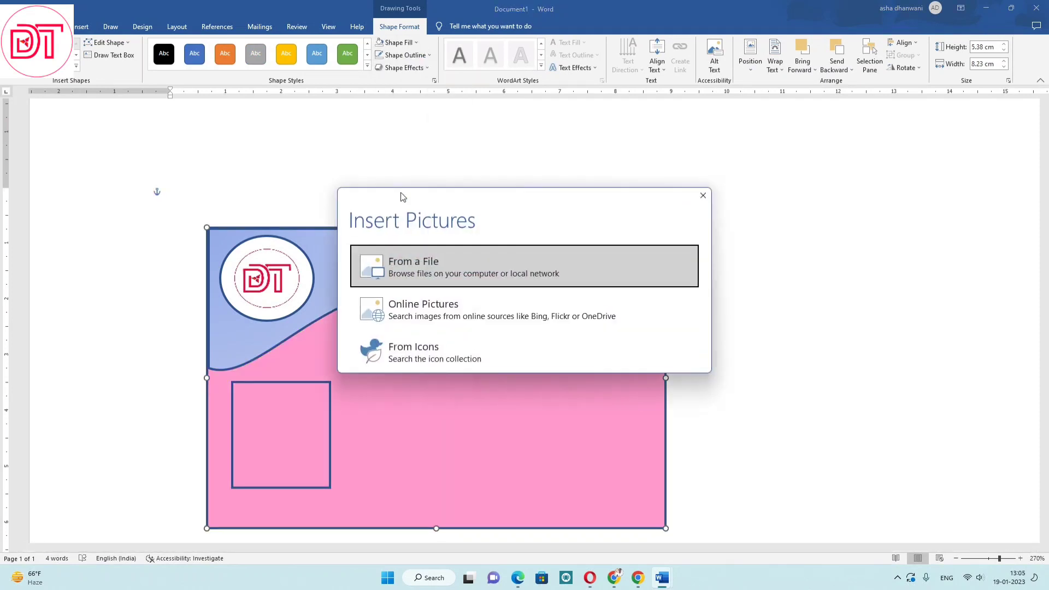
click(420, 260)
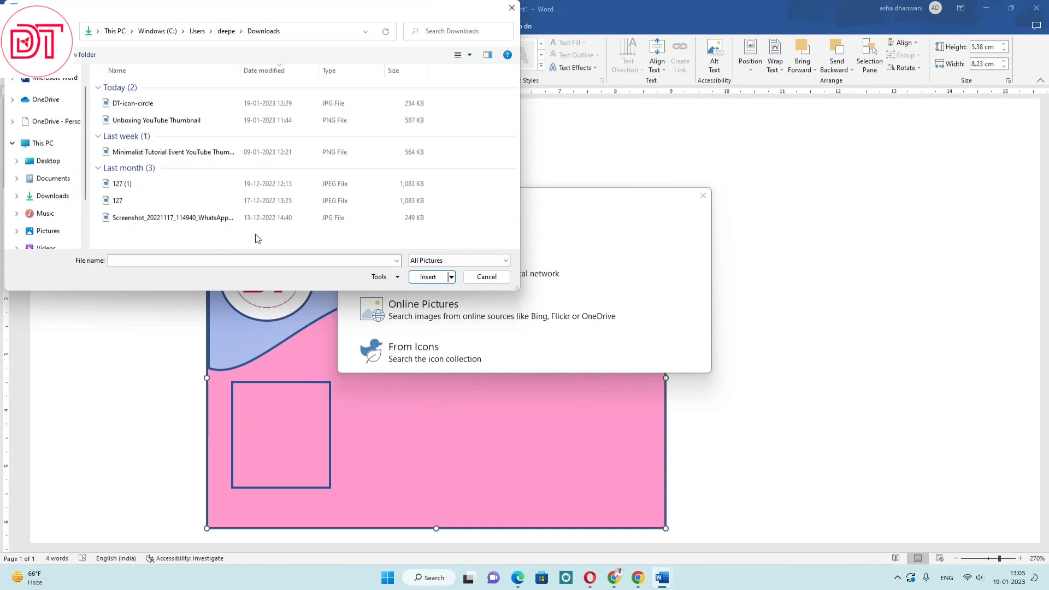
click(489, 277)
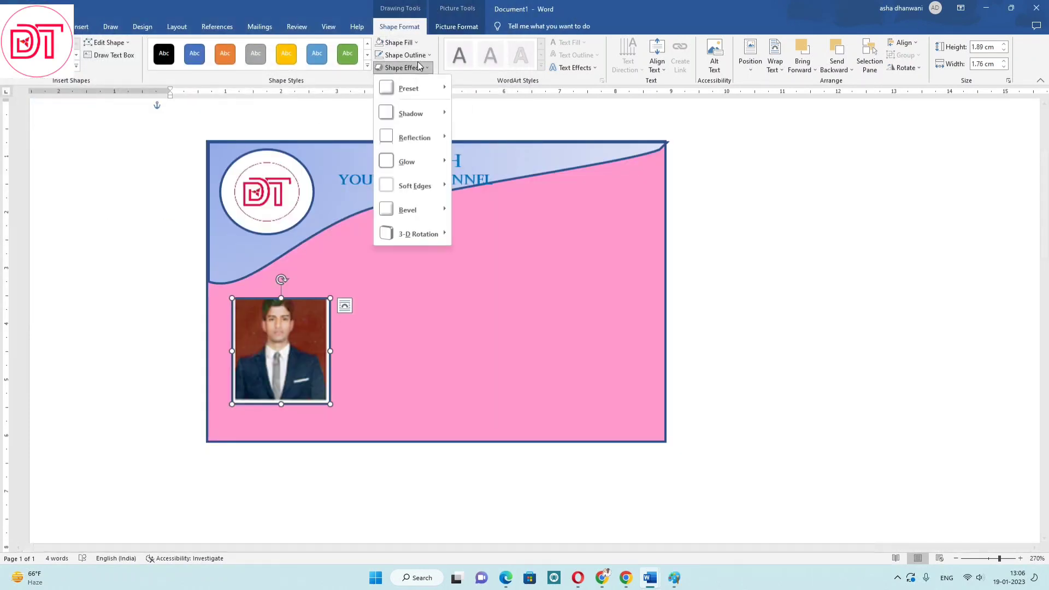
click(419, 55)
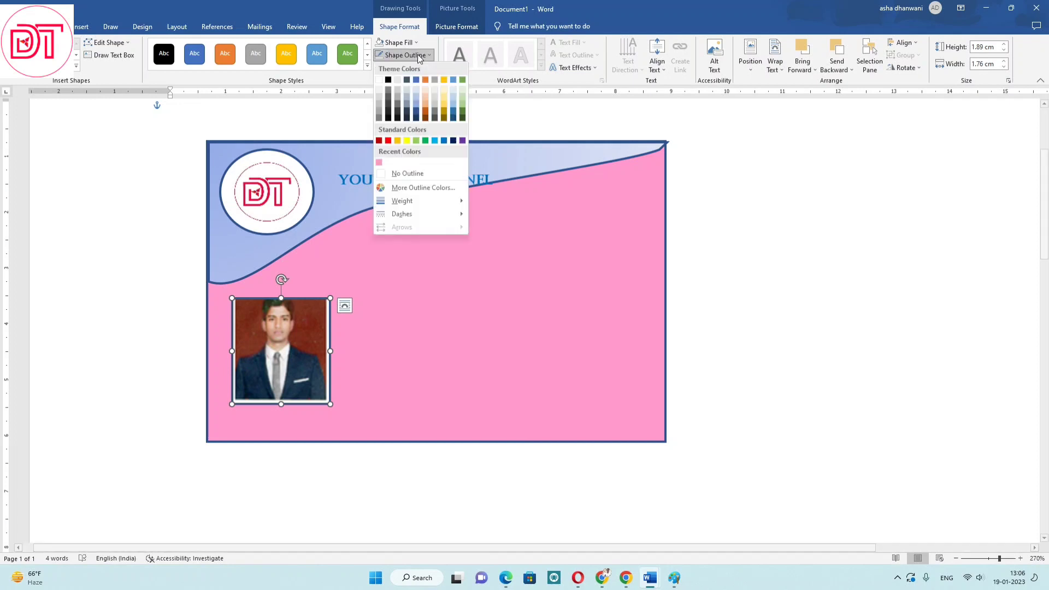
click(418, 173)
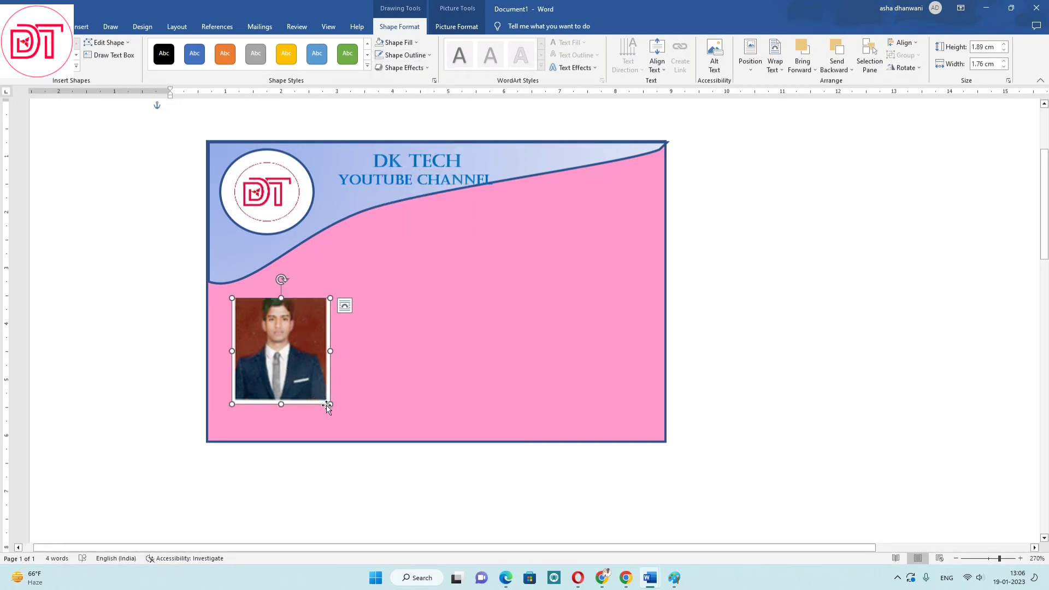
drag(329, 405, 326, 398)
Step: Draw a wide text box to the right of the photo
click(358, 373)
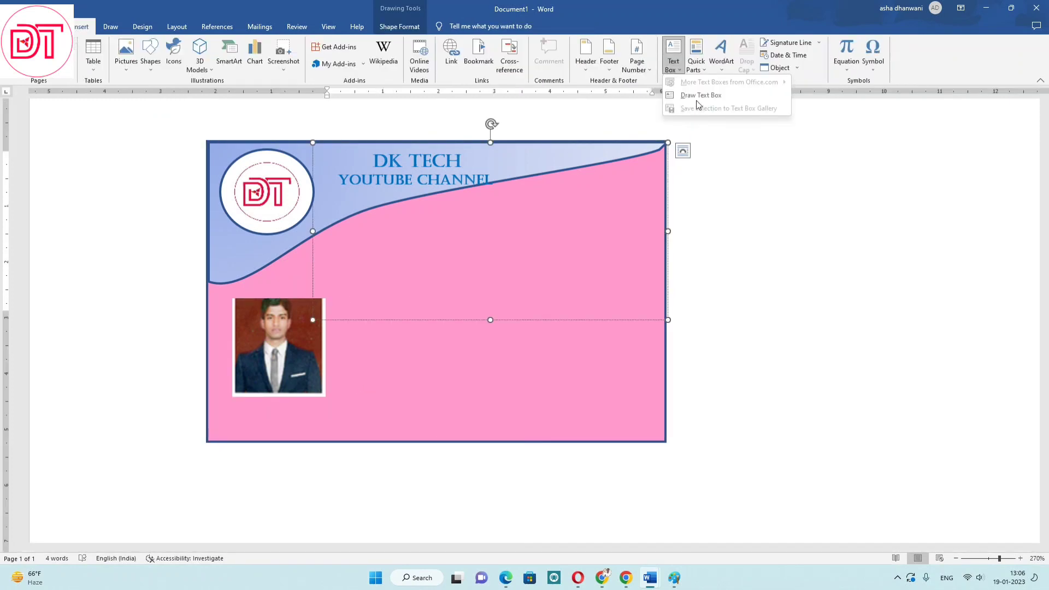
click(700, 95)
drag(490, 255, 533, 397)
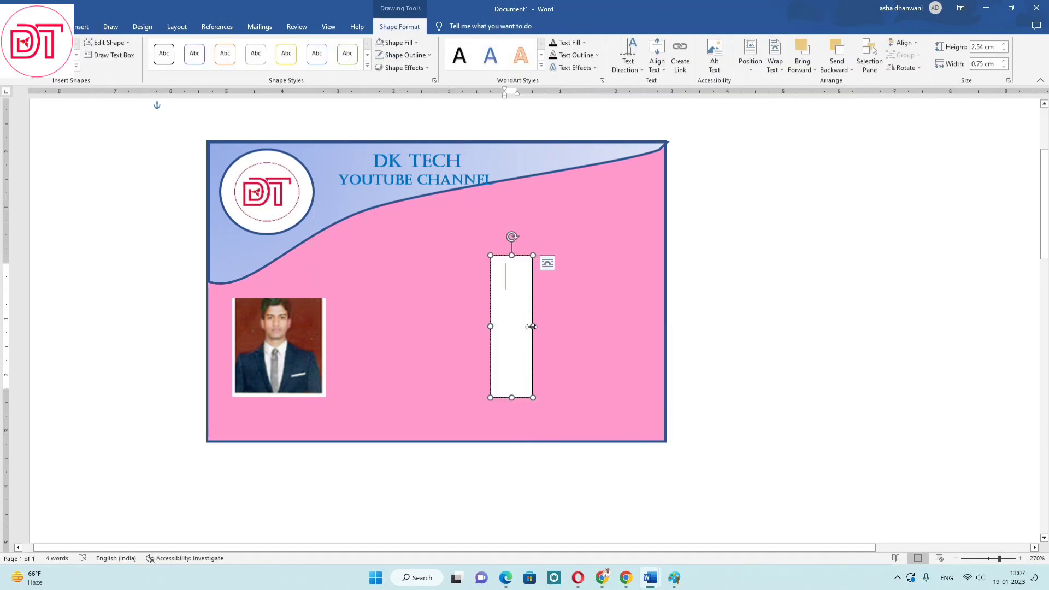
drag(532, 327, 705, 327)
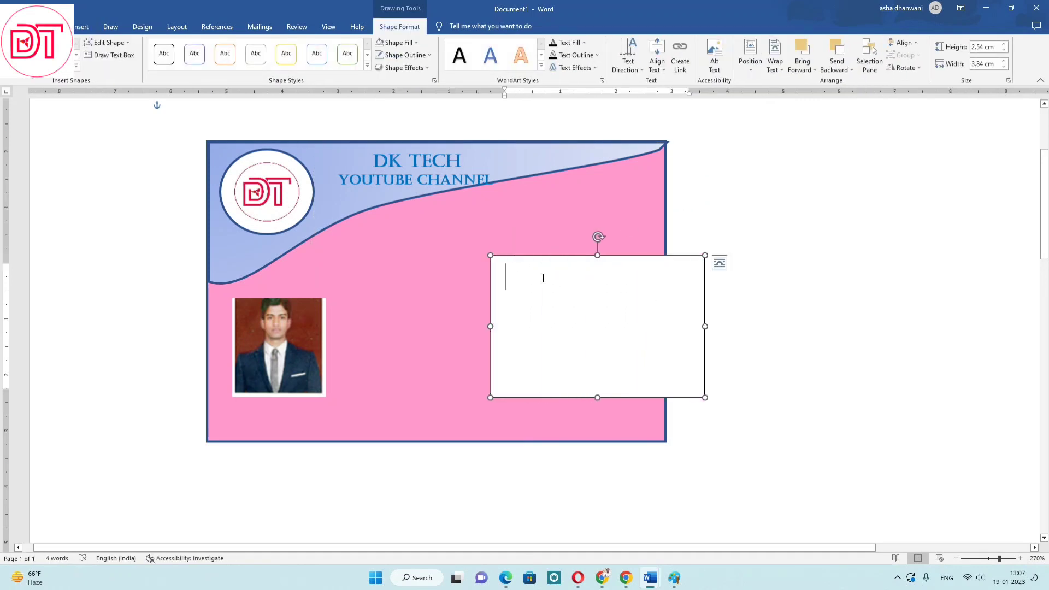
Step: Type the holder's name, 'Office : Youtube' and 'Mo.:' lines, then make the box taller for the Exmp. line
text(Na)
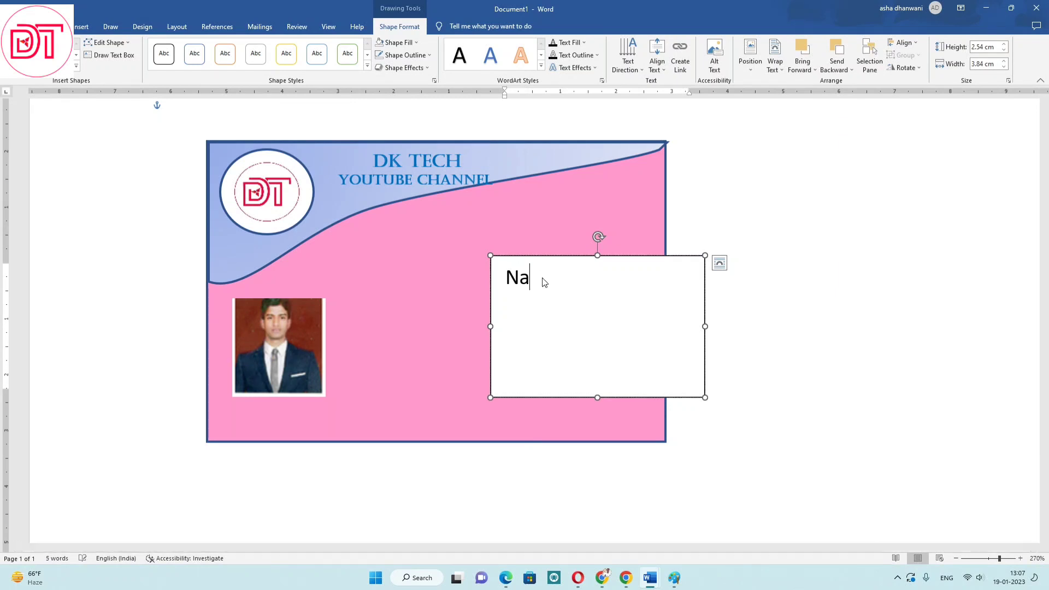
text(me : Dinesh)
key(Return)
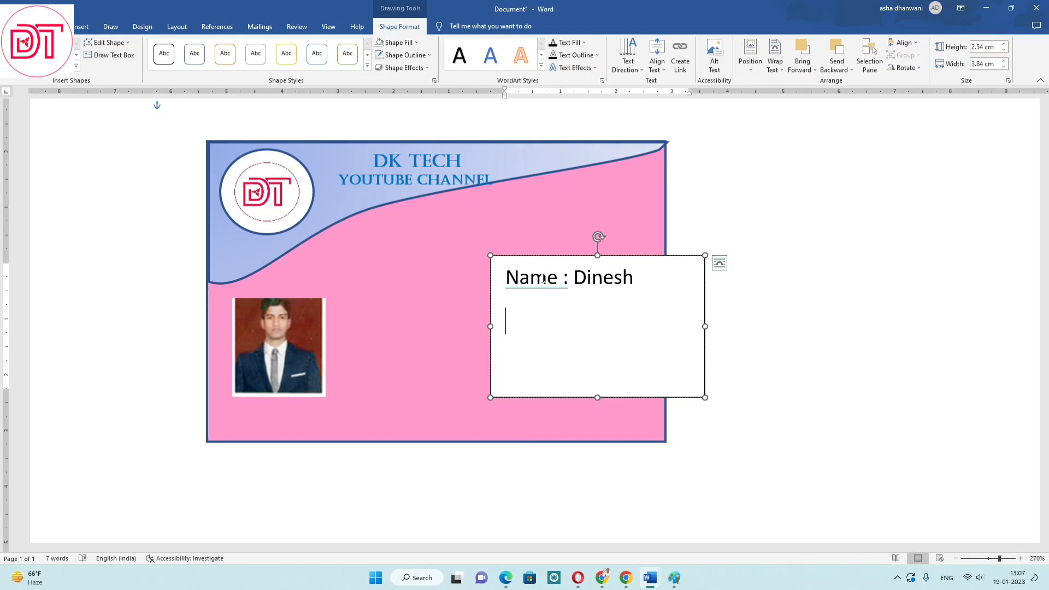
text(Off)
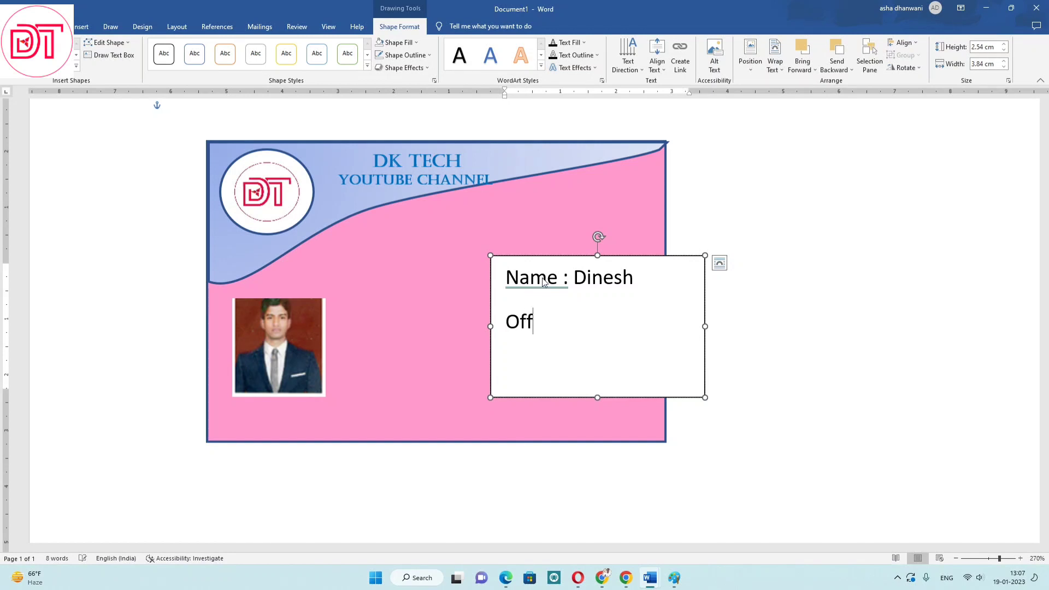
text(ice : )
text(YT)
key(Return)
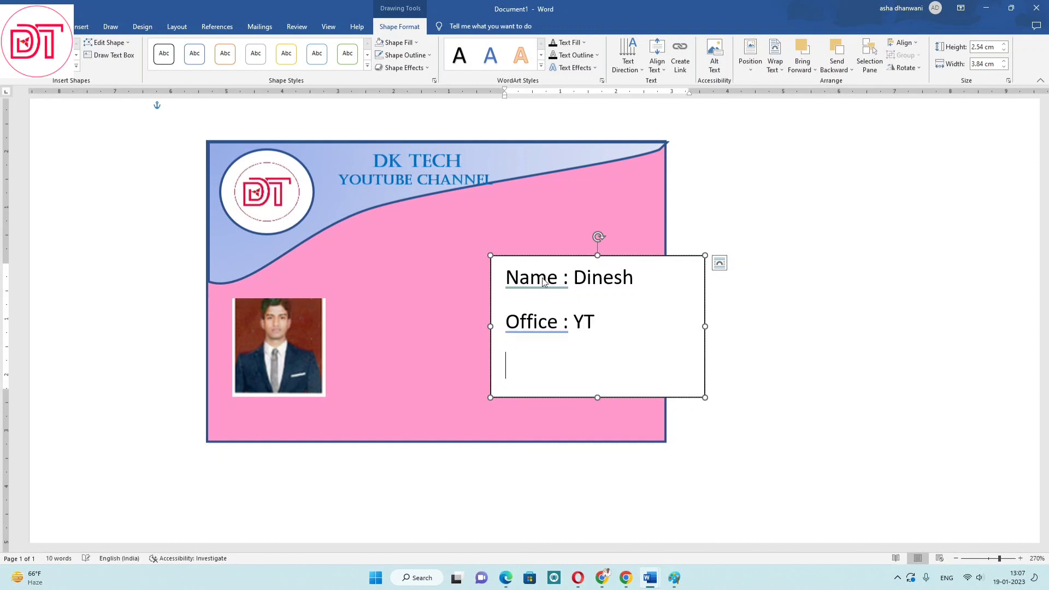
key(BackSpace)
key(BackSpace)
text(outube)
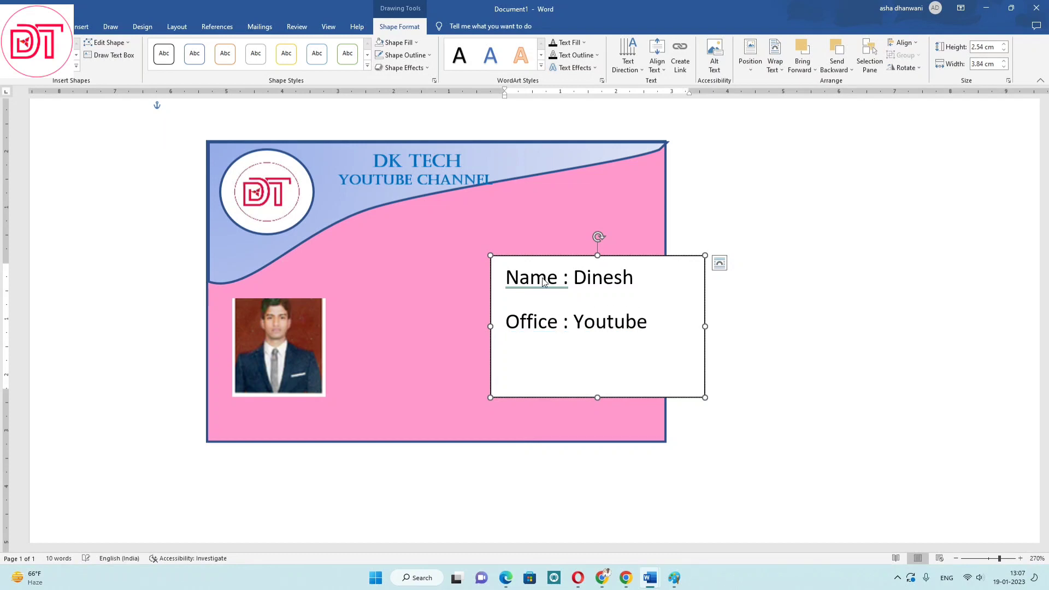
key(Return)
text(Mo.)
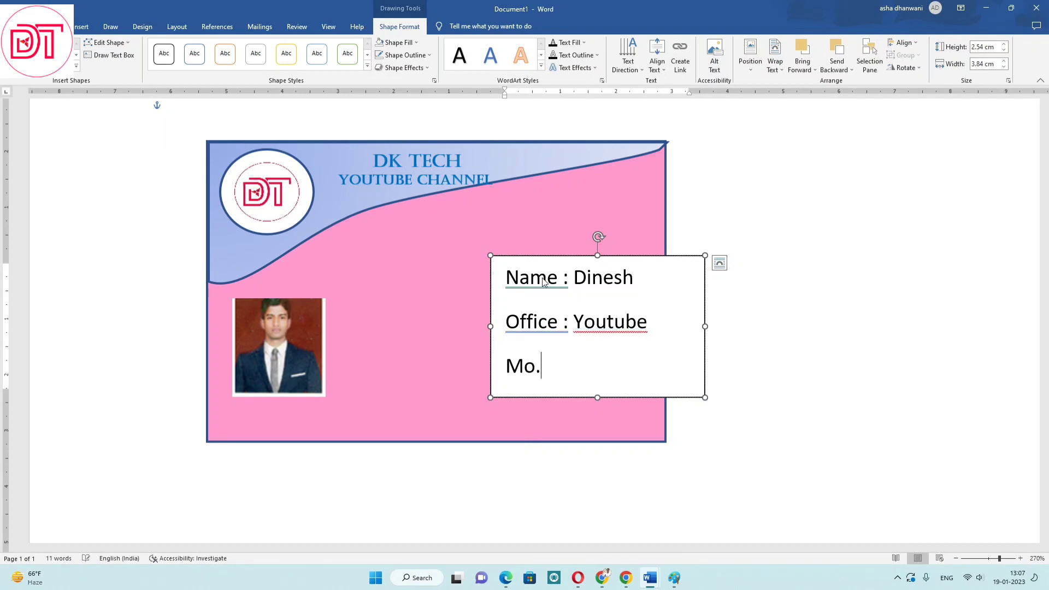
text(:)
drag(597, 398, 597, 433)
text(Exmp.:1512)
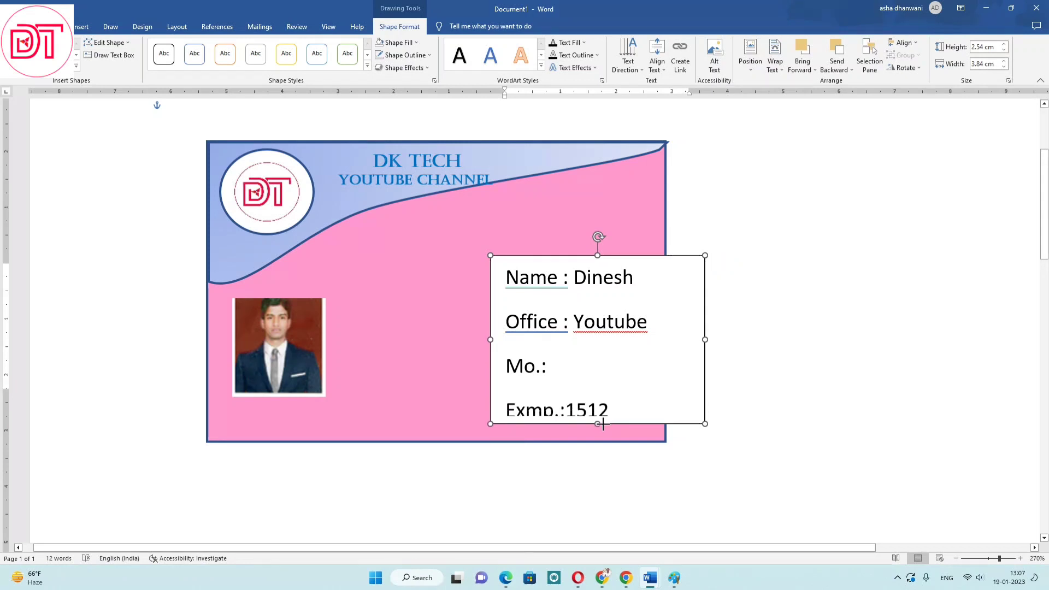
click(617, 410)
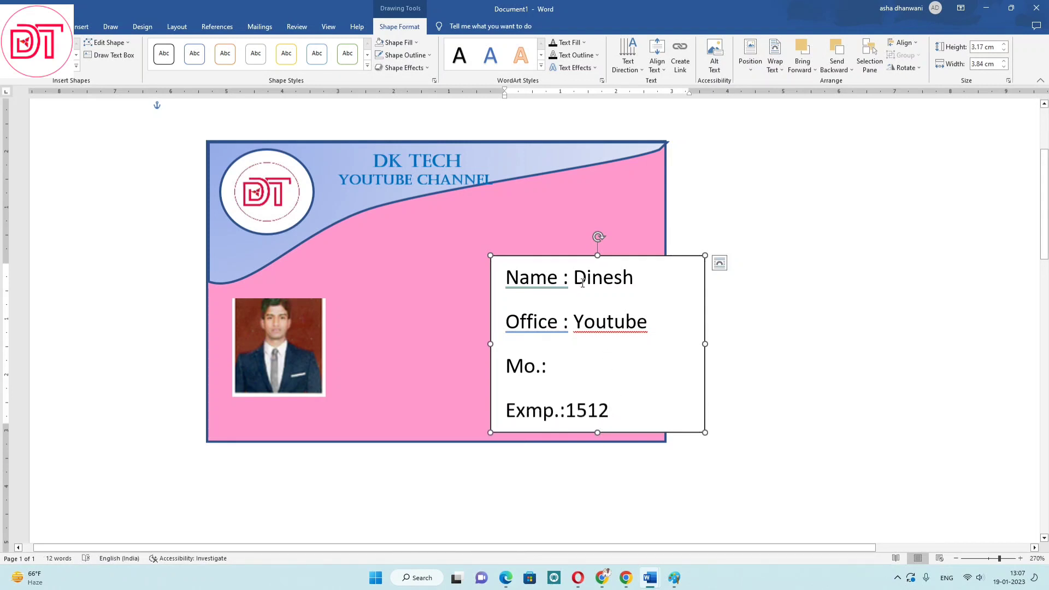
Step: Give the details box no fill and no outline, and move it left onto the card
click(395, 43)
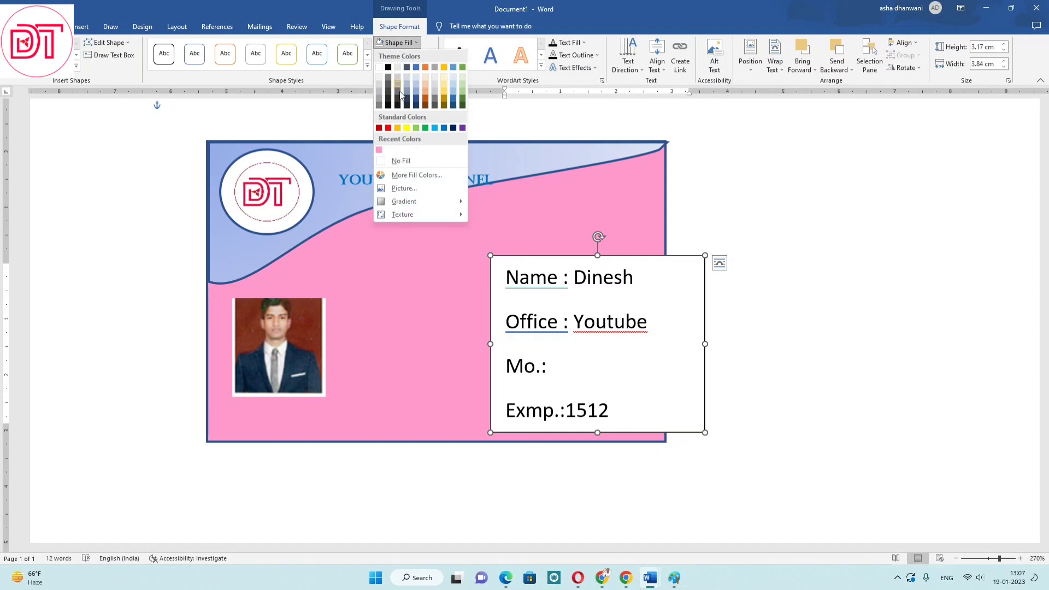
click(407, 162)
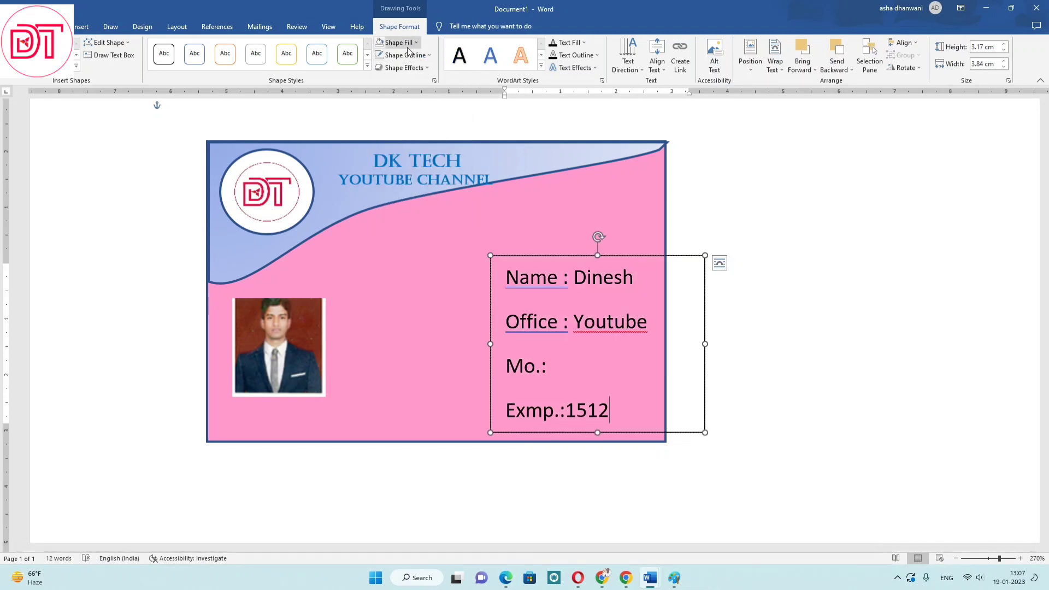
click(408, 55)
click(414, 174)
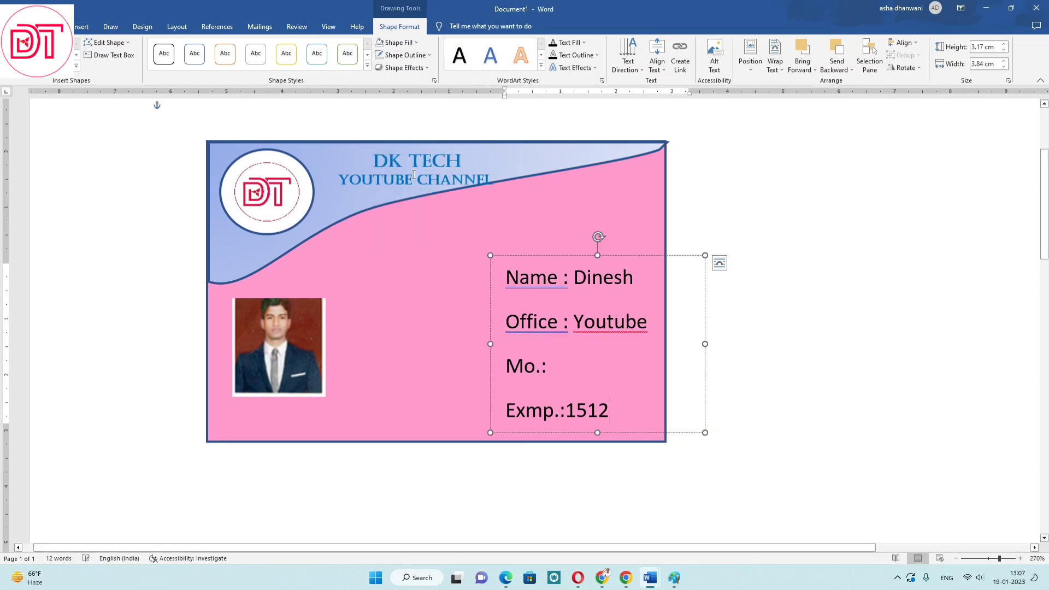
drag(542, 257, 452, 250)
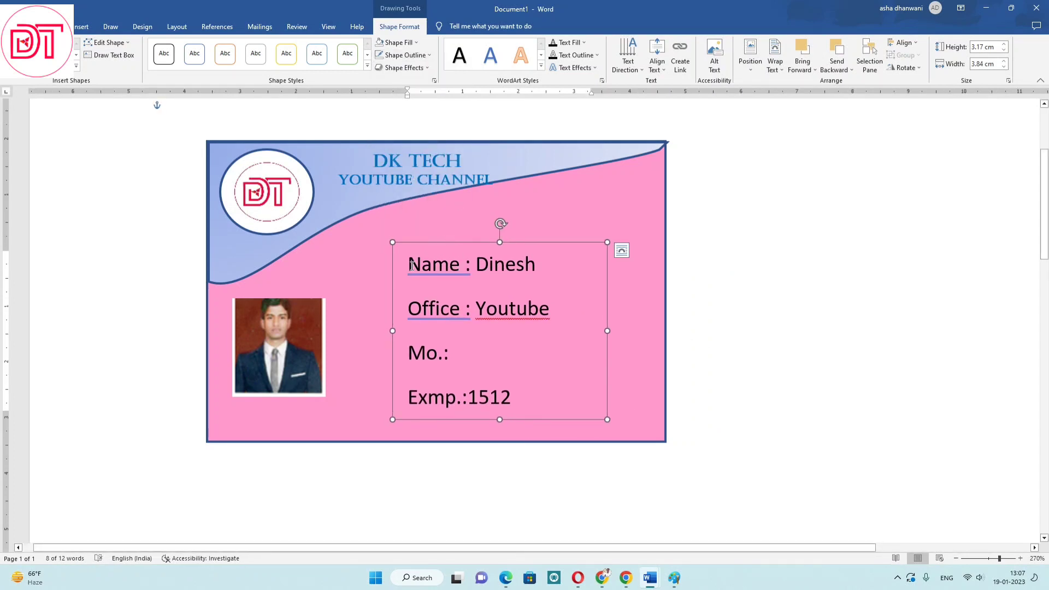
Step: Style the four detail lines with tighter line spacing, Algerian font, a shadow effect and purple colour
drag(410, 264, 514, 398)
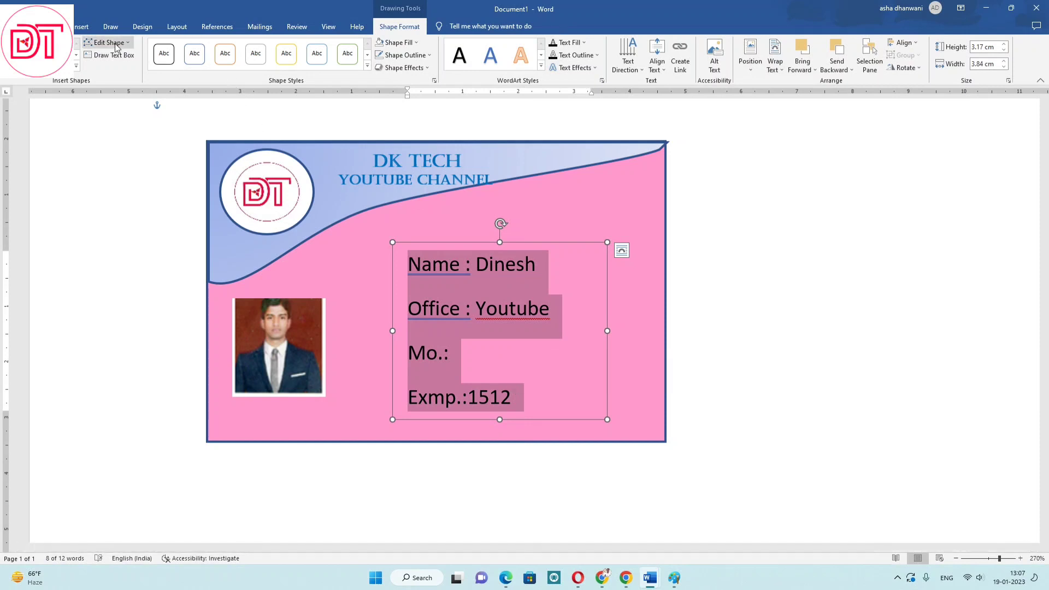
click(57, 26)
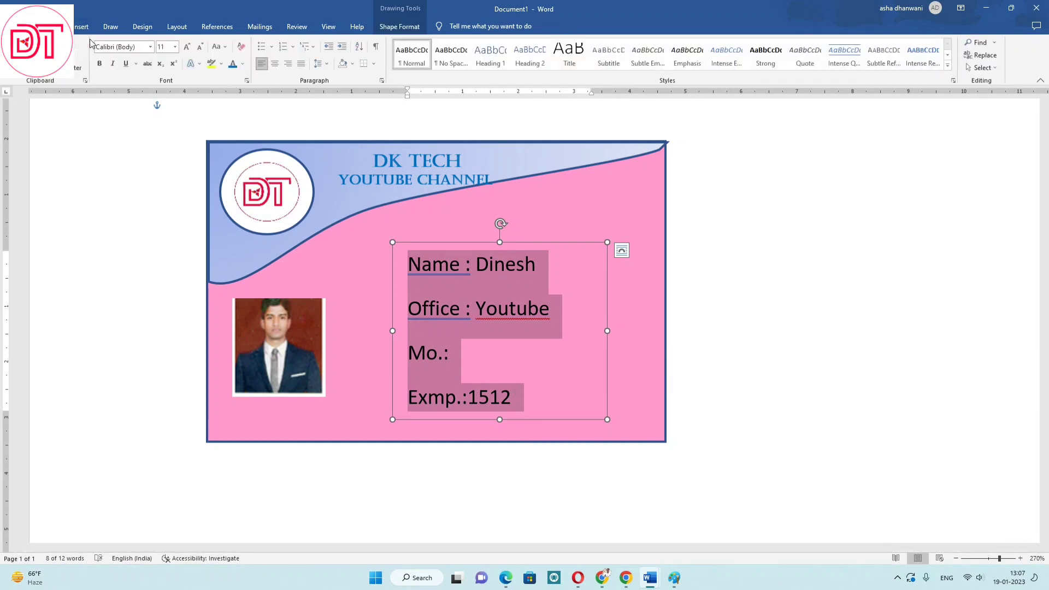
click(317, 64)
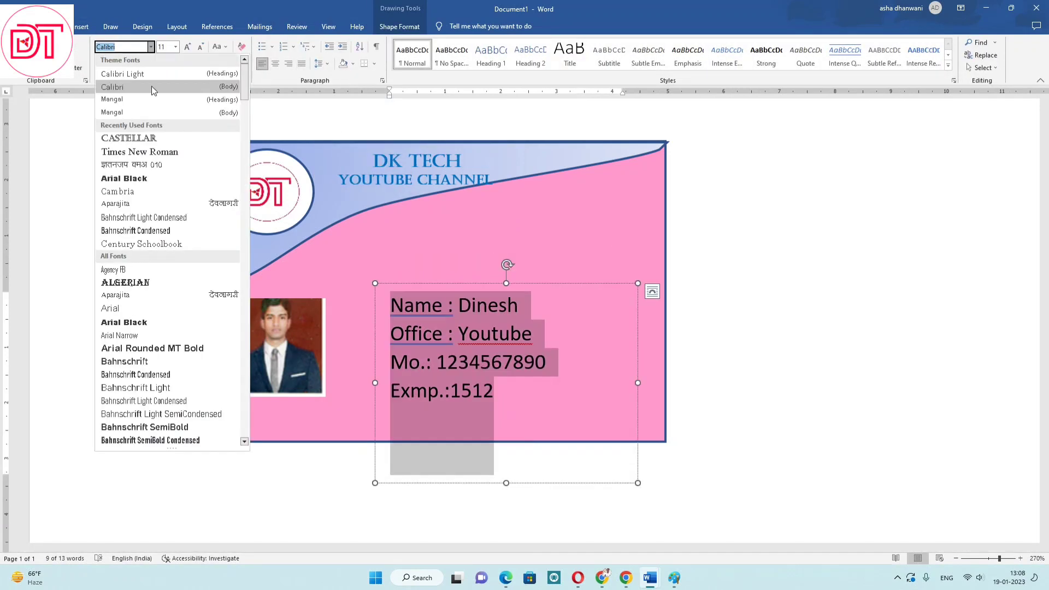
click(169, 285)
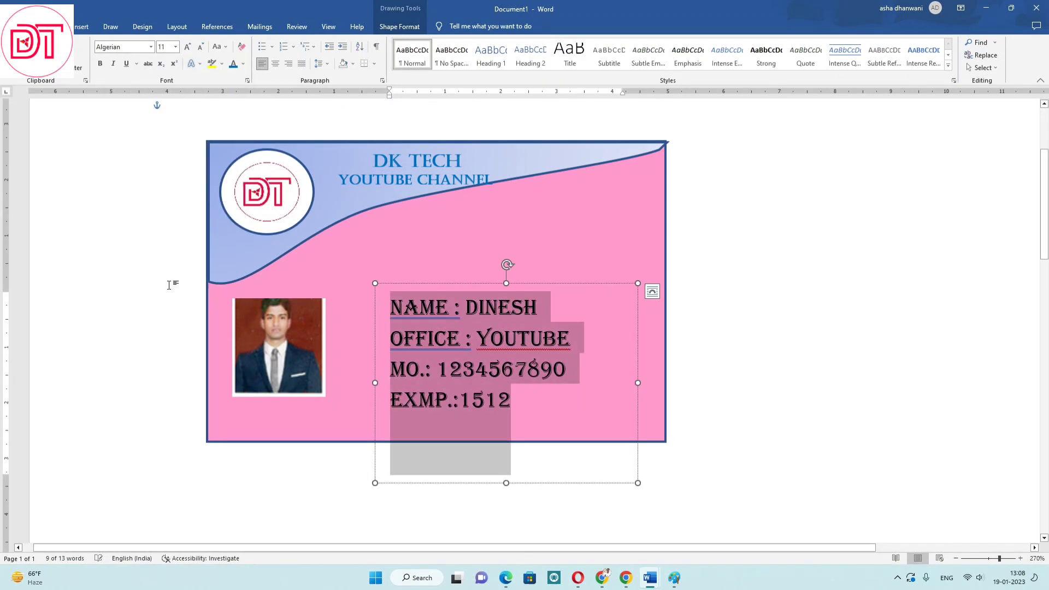
click(201, 64)
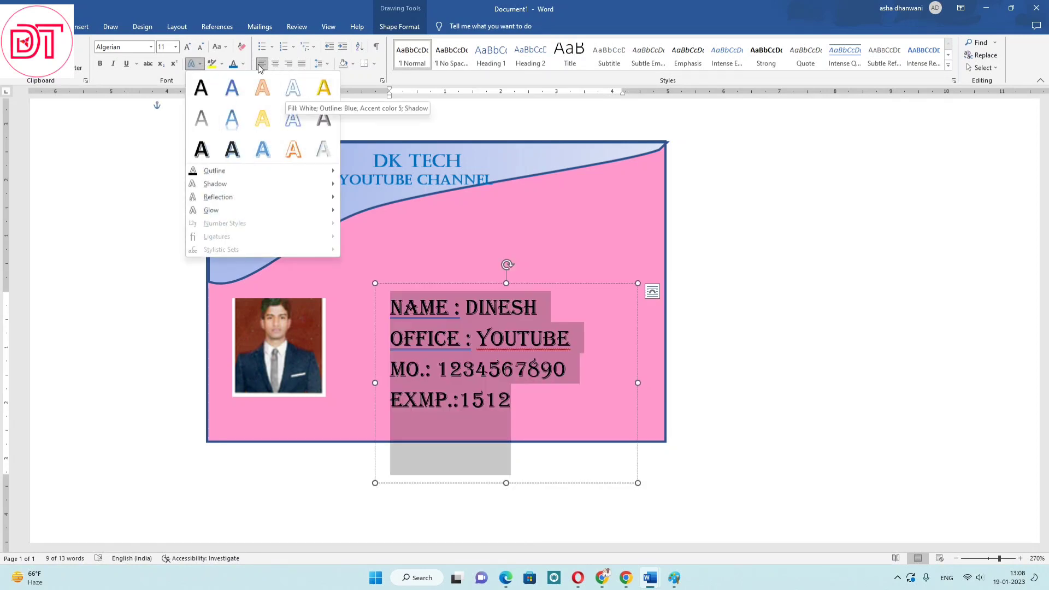
click(232, 64)
click(243, 64)
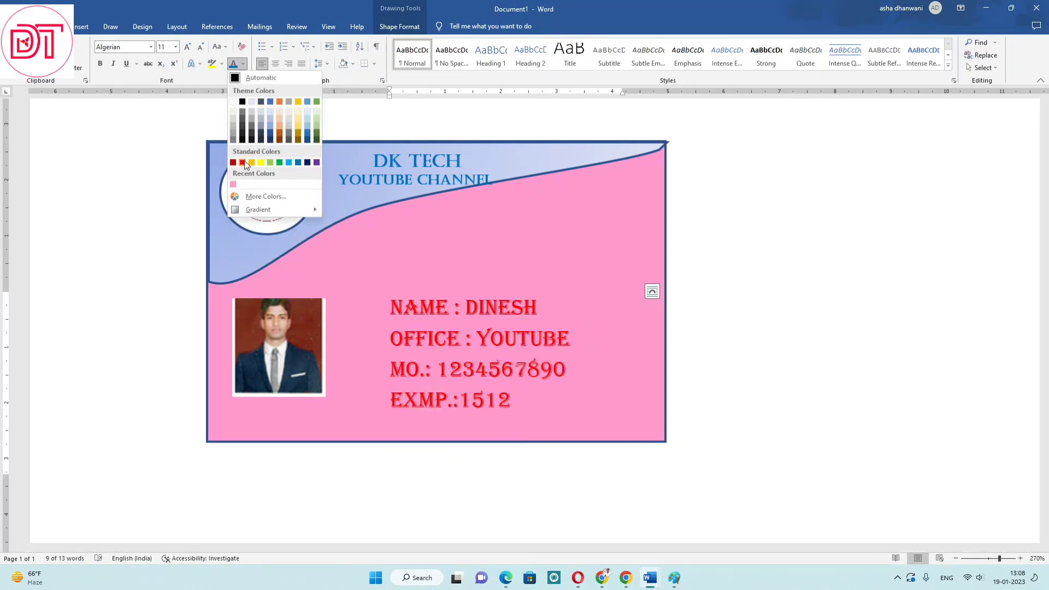
click(317, 162)
click(501, 324)
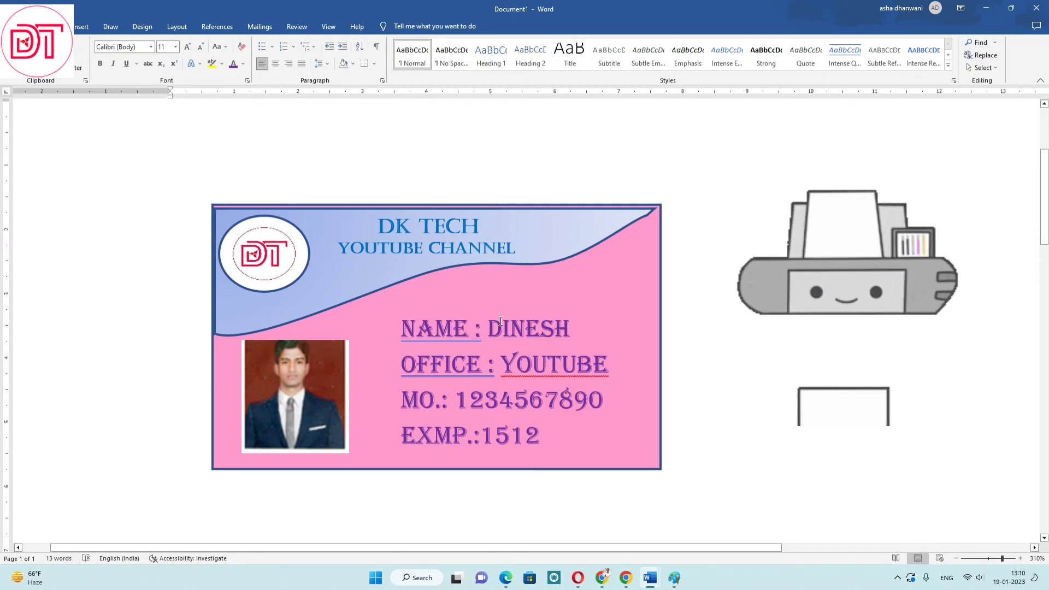
scroll(494, 325, down, 5)
scroll(485, 329, up, 8)
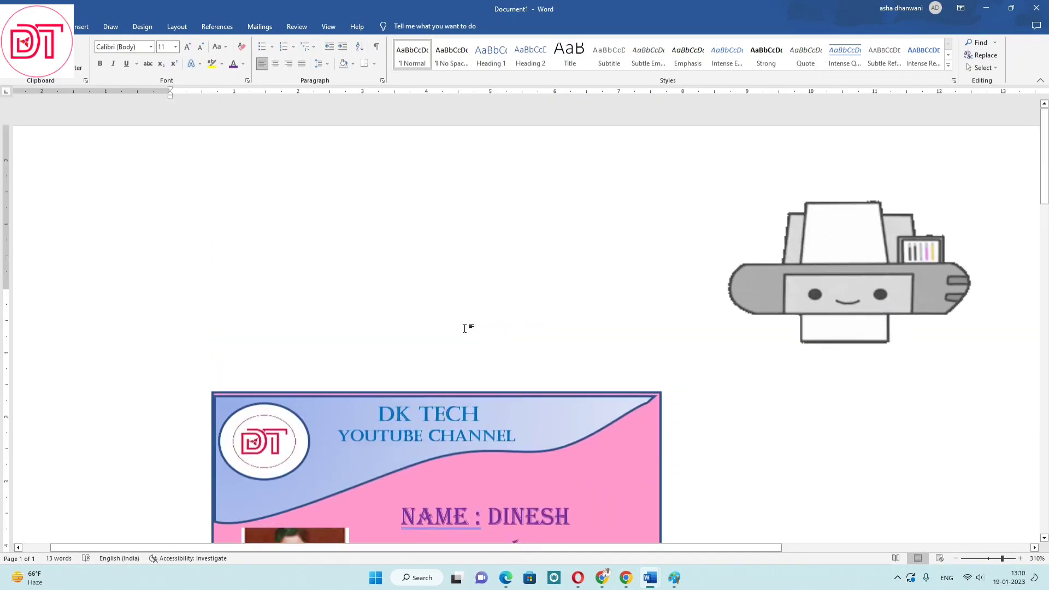
scroll(469, 328, down, 3)
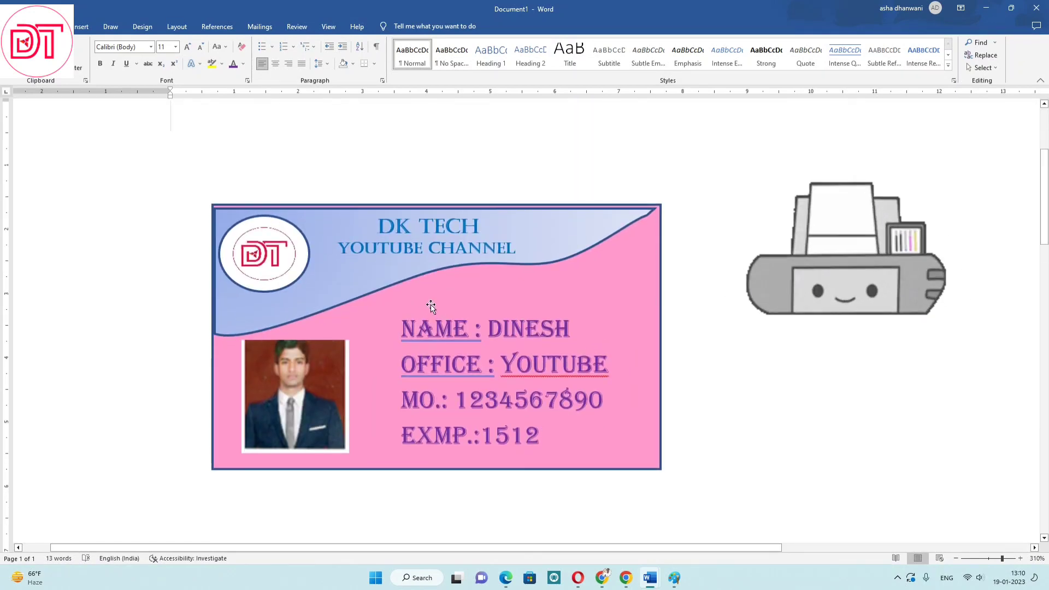